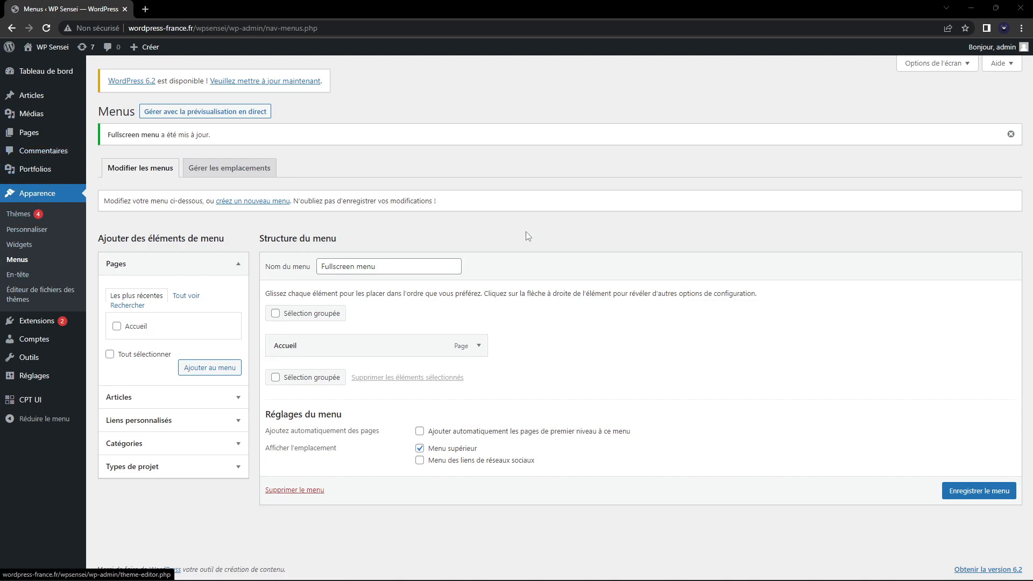
- Create a new menu named "Main menu" and assign it to the "Menu supérieur" location
{"action": "left_click", "coordinate": [257, 200]}
{"action": "left_click", "coordinate": [351, 235]}
{"action": "type", "text": "Main menu"}
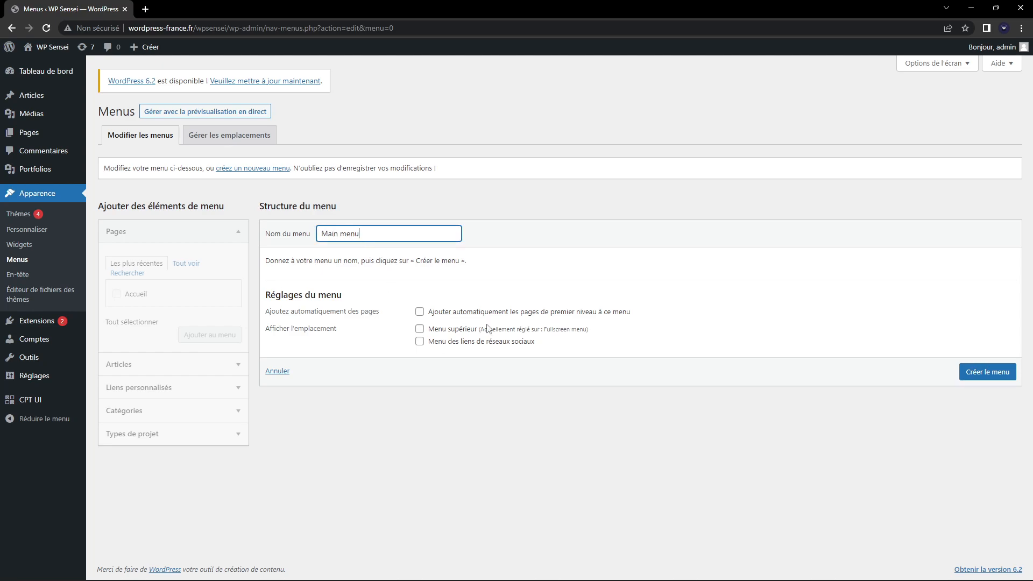
{"action": "left_click", "coordinate": [446, 332]}
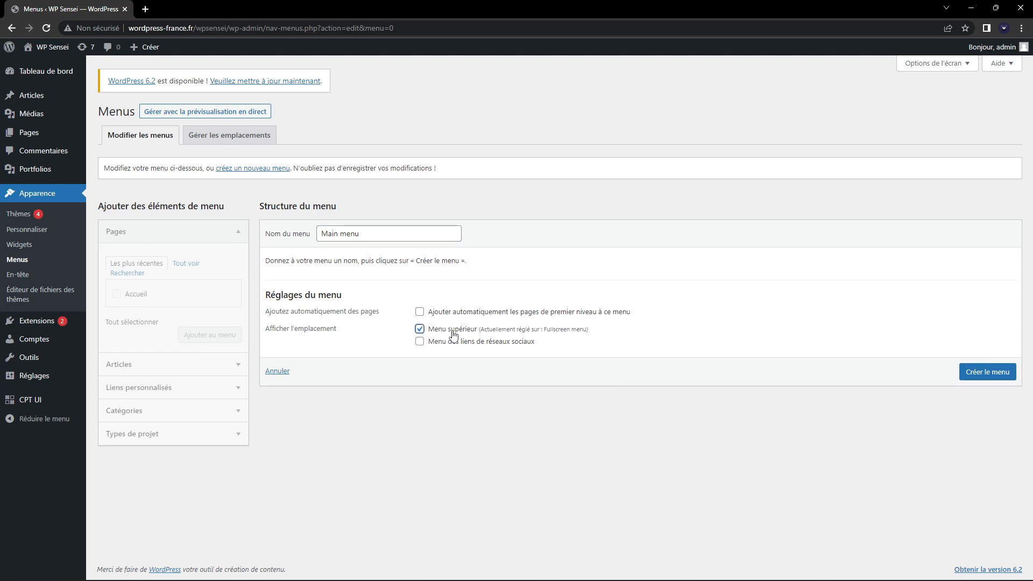
{"action": "left_click", "coordinate": [985, 371]}
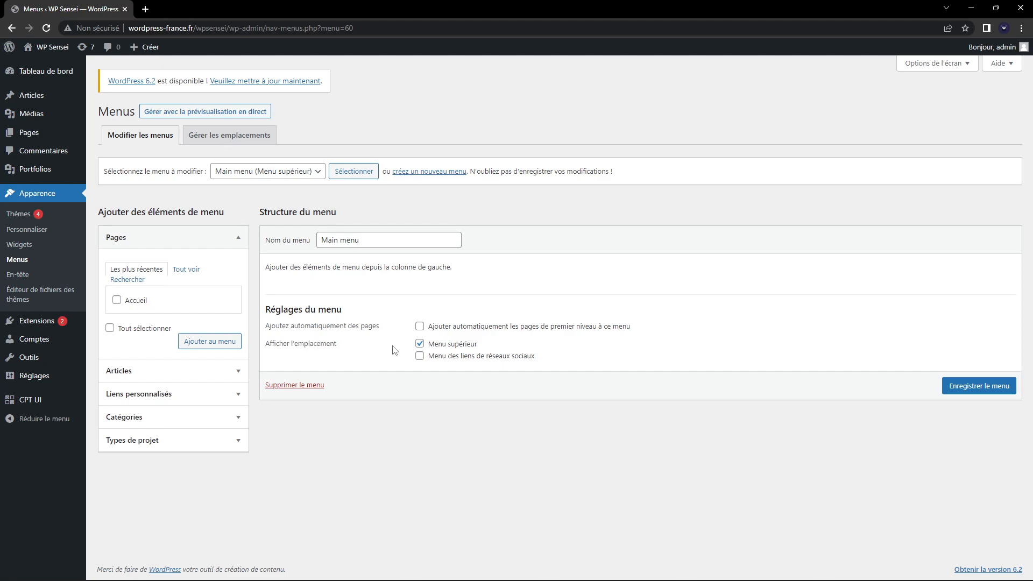
- Add the Accueil page to the new menu's structure
{"action": "left_click", "coordinate": [133, 307]}
{"action": "left_click", "coordinate": [211, 341]}
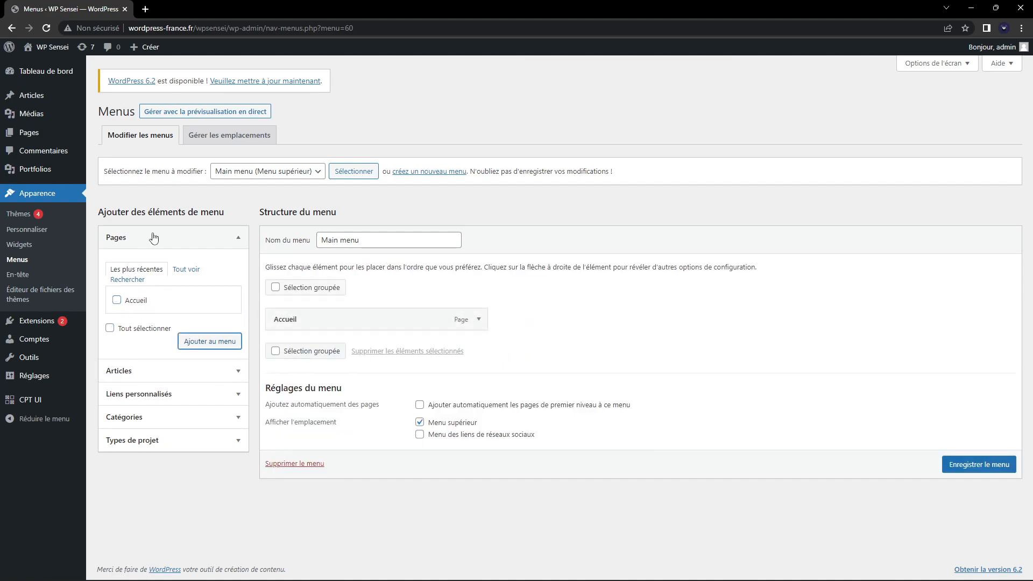
- Create a new page titled "Mentions légales" and publish it
{"action": "left_click", "coordinate": [52, 133]}
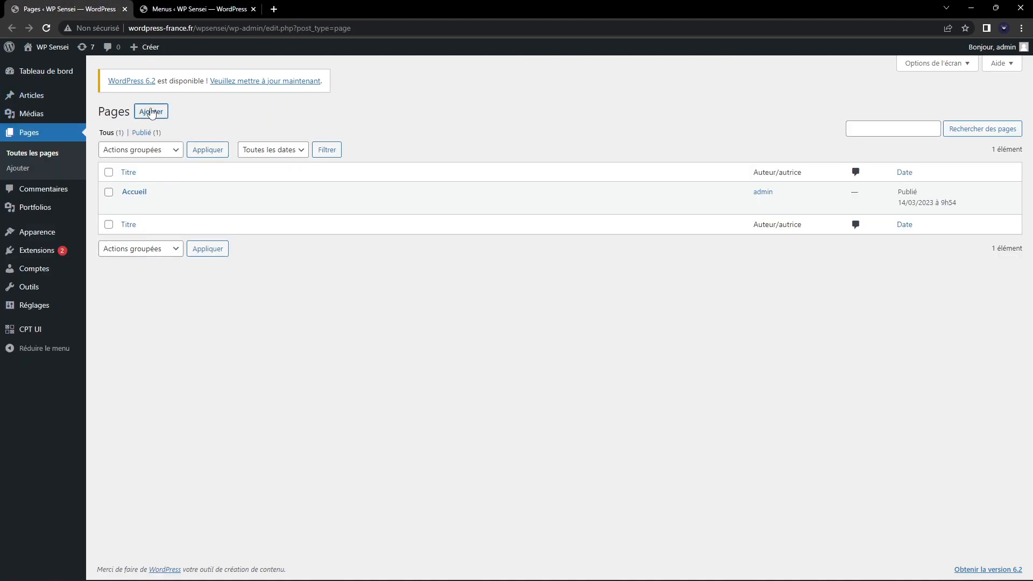
{"action": "left_click", "coordinate": [151, 112]}
{"action": "type", "text": "Mention"}
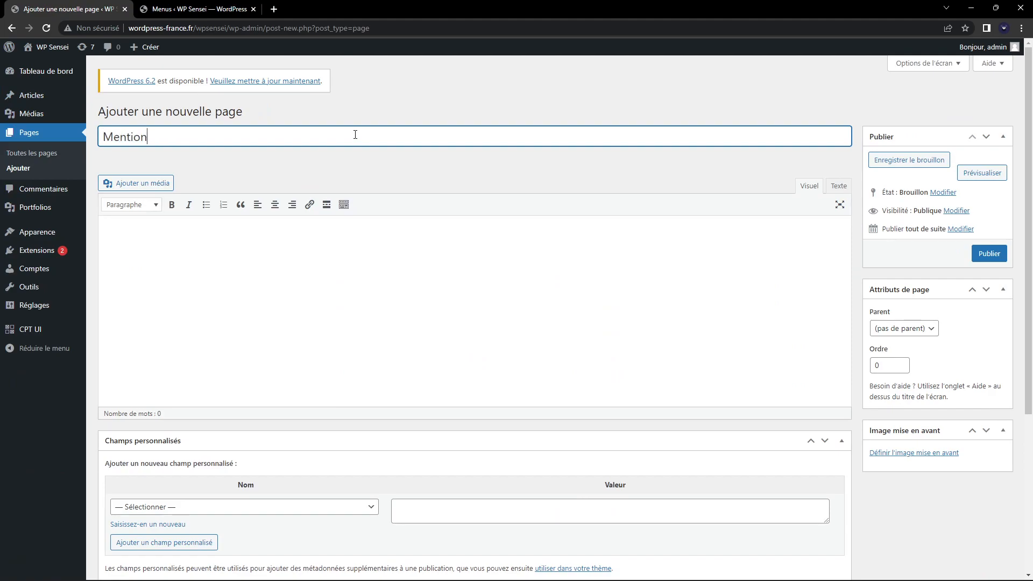
{"action": "type", "text": "s légales"}
{"action": "left_click", "coordinate": [989, 254]}
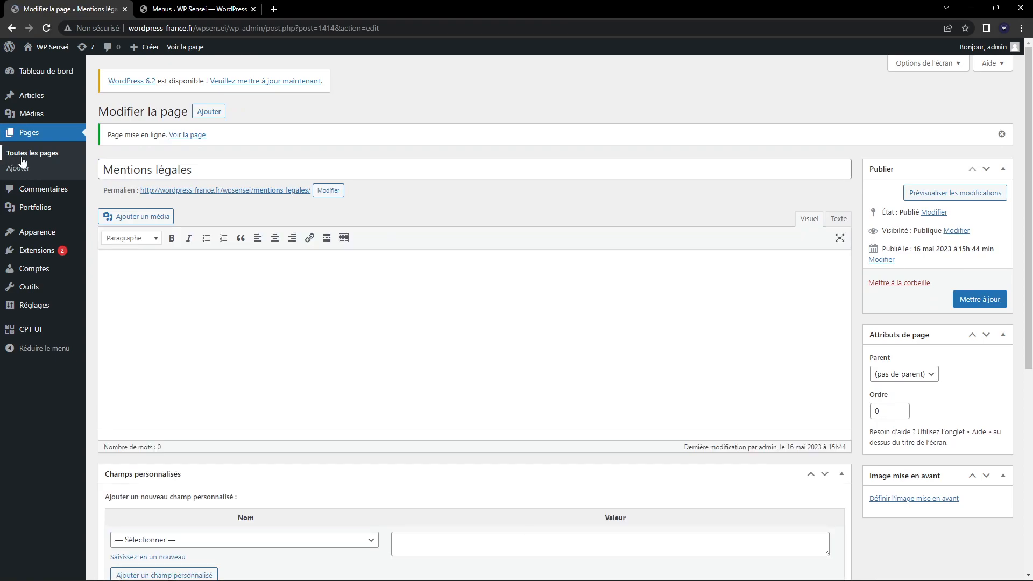
- Create a new page titled "Services" and publish it
{"action": "left_click", "coordinate": [32, 154]}
{"action": "left_click", "coordinate": [152, 112]}
{"action": "type", "text": "Services"}
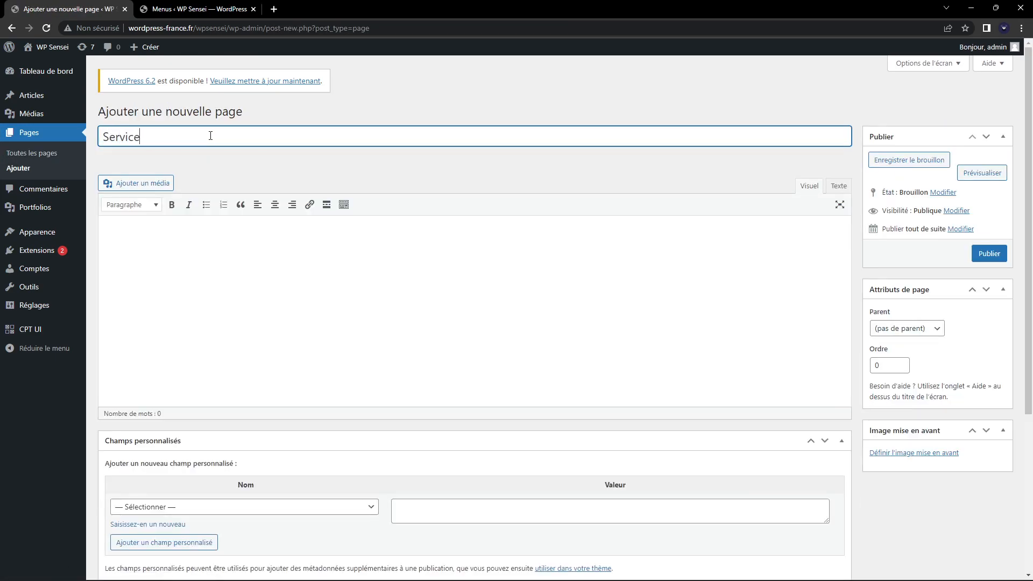
{"action": "left_click", "coordinate": [989, 254]}
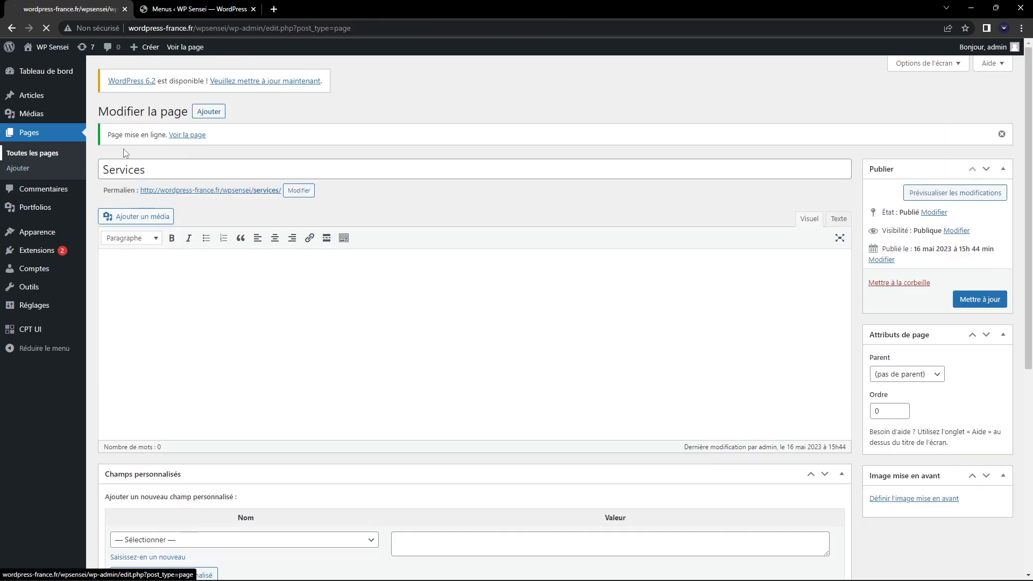
- Create a new page titled "Boutique" and publish it
{"action": "left_click", "coordinate": [32, 154]}
{"action": "left_click", "coordinate": [152, 112]}
{"action": "type", "text": "Boutique"}
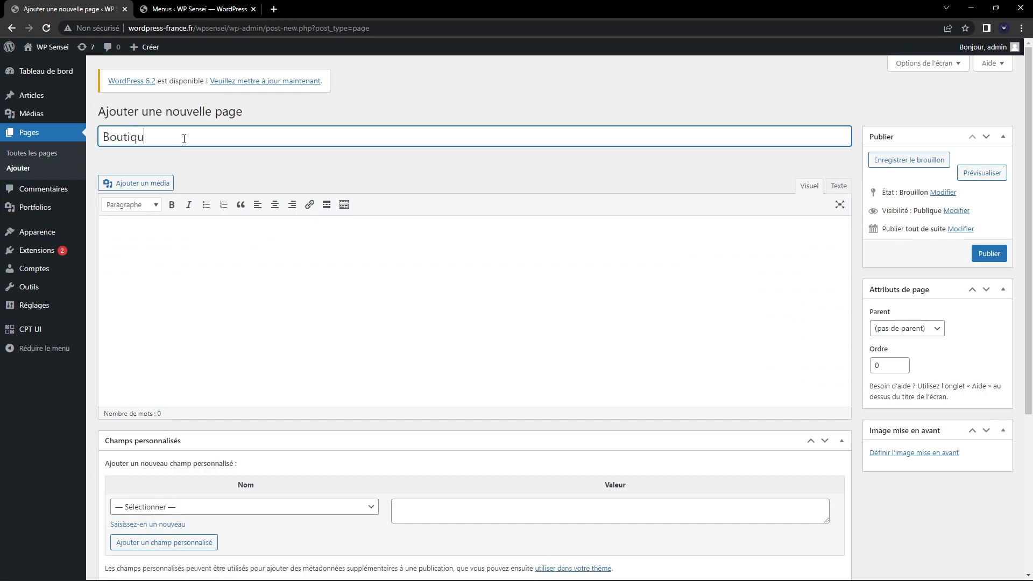
{"action": "left_click", "coordinate": [977, 256]}
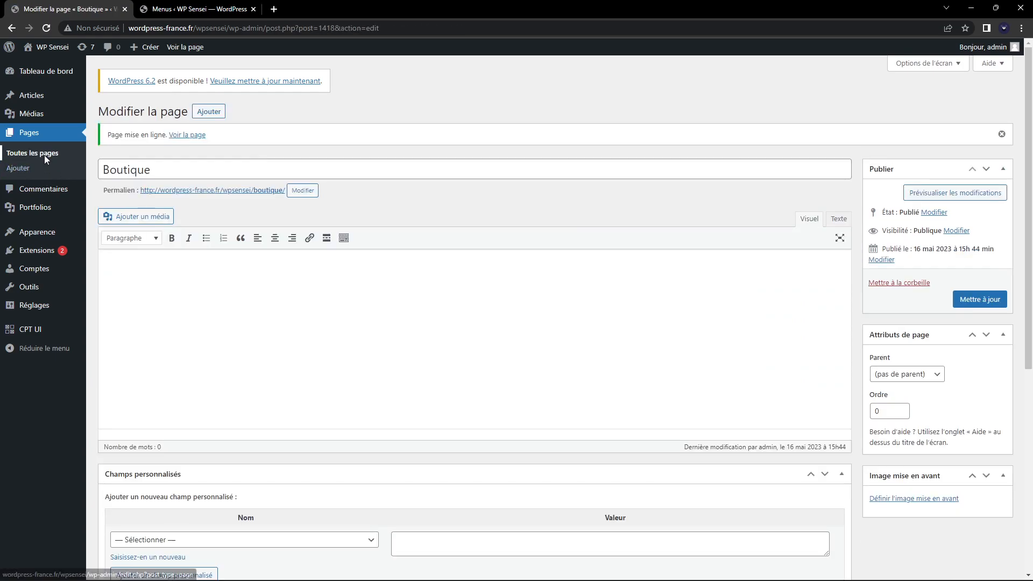
- Create a new page titled "Contact" and try to publish it
{"action": "left_click", "coordinate": [43, 155]}
{"action": "left_click", "coordinate": [166, 116]}
{"action": "type", "text": "Contact"}
{"action": "left_click", "coordinate": [989, 254]}
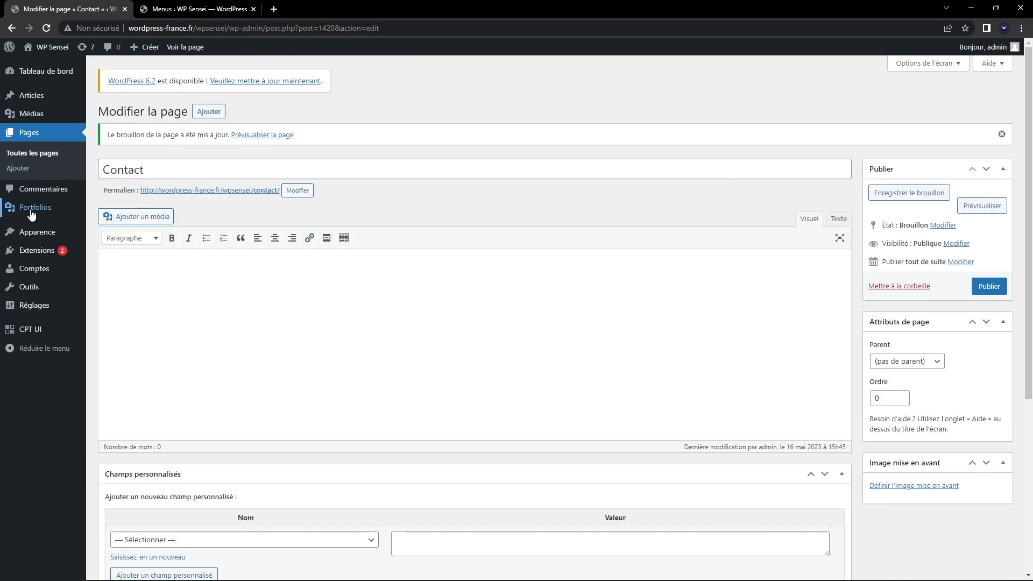
- Return to the menu editor and add the Boutique, Mentions légales and Services pages to Main menu
{"action": "mouse_move", "coordinate": [33, 232]}
{"action": "left_click", "coordinate": [114, 273]}
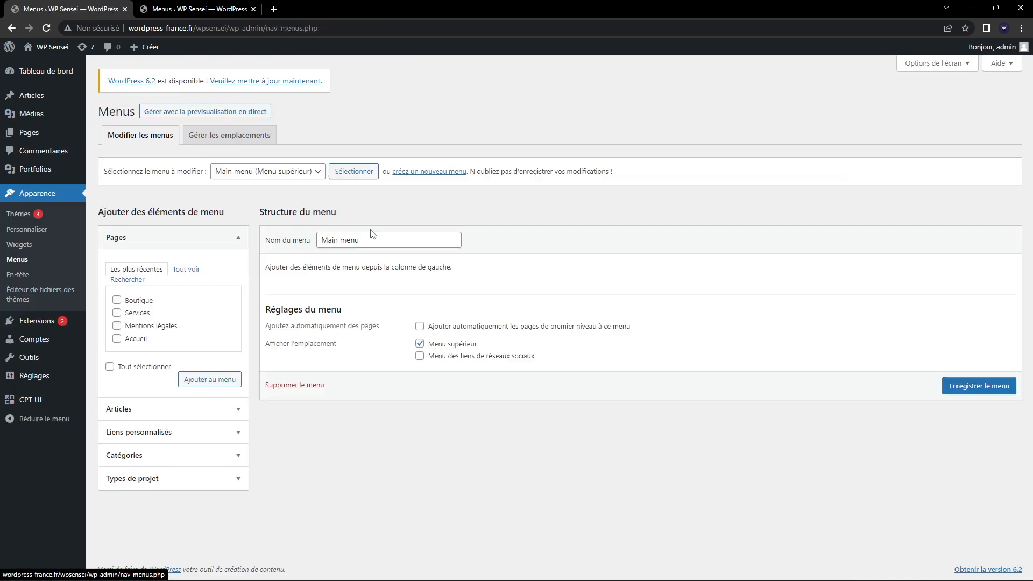
{"action": "left_click", "coordinate": [188, 270]}
{"action": "left_click", "coordinate": [140, 326]}
{"action": "left_click", "coordinate": [146, 339]}
{"action": "left_click", "coordinate": [145, 351]}
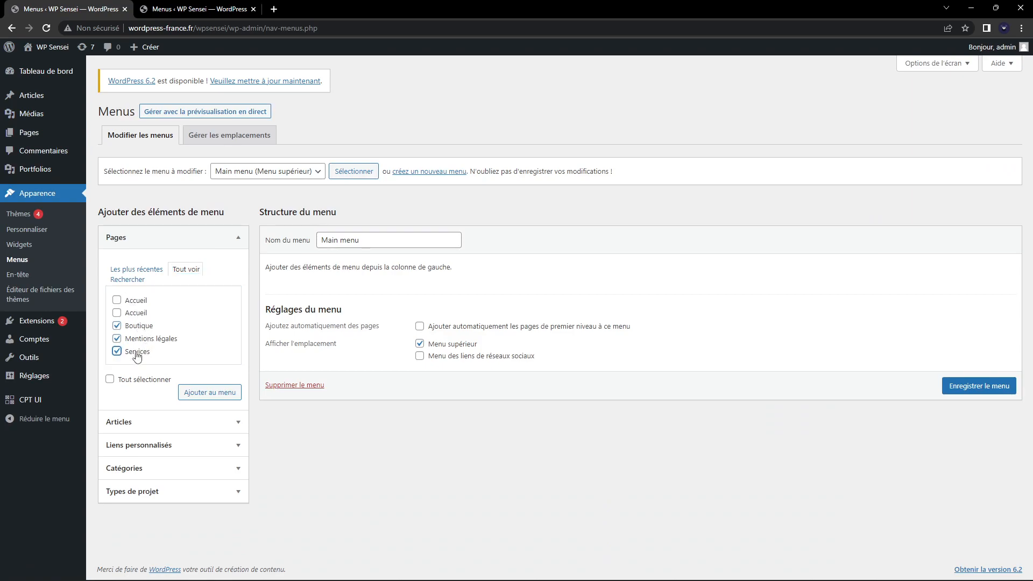
{"action": "left_click", "coordinate": [208, 392]}
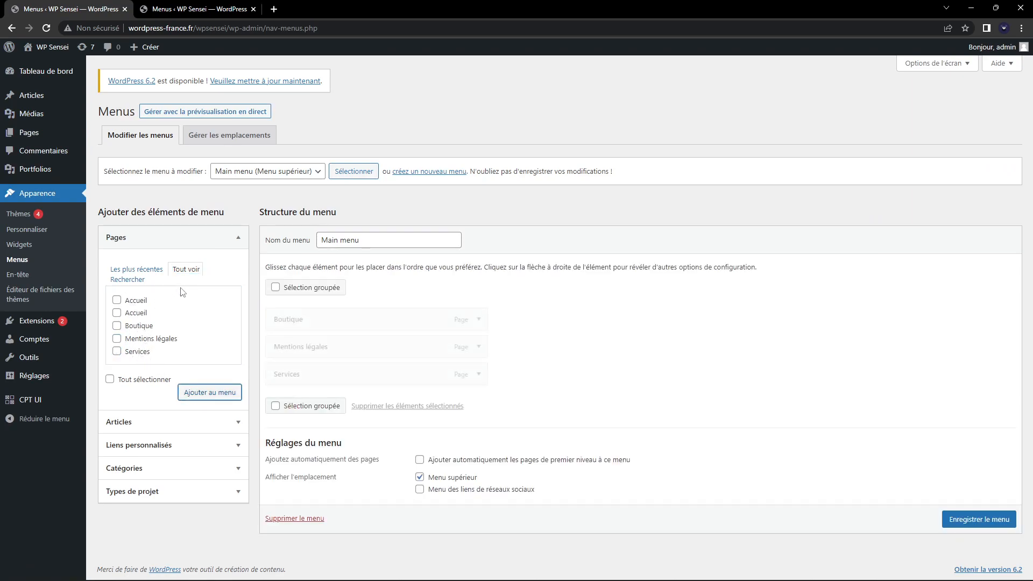
- Search the pages that can be added to the menu for "contact"
{"action": "left_click", "coordinate": [124, 269]}
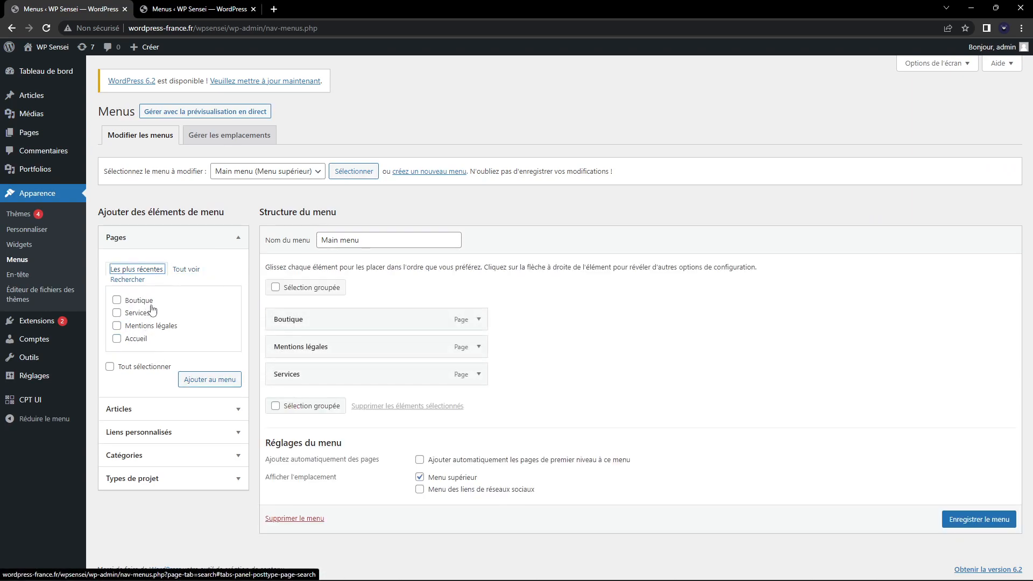
{"action": "left_click", "coordinate": [128, 280]}
{"action": "type", "text": "cotn"}
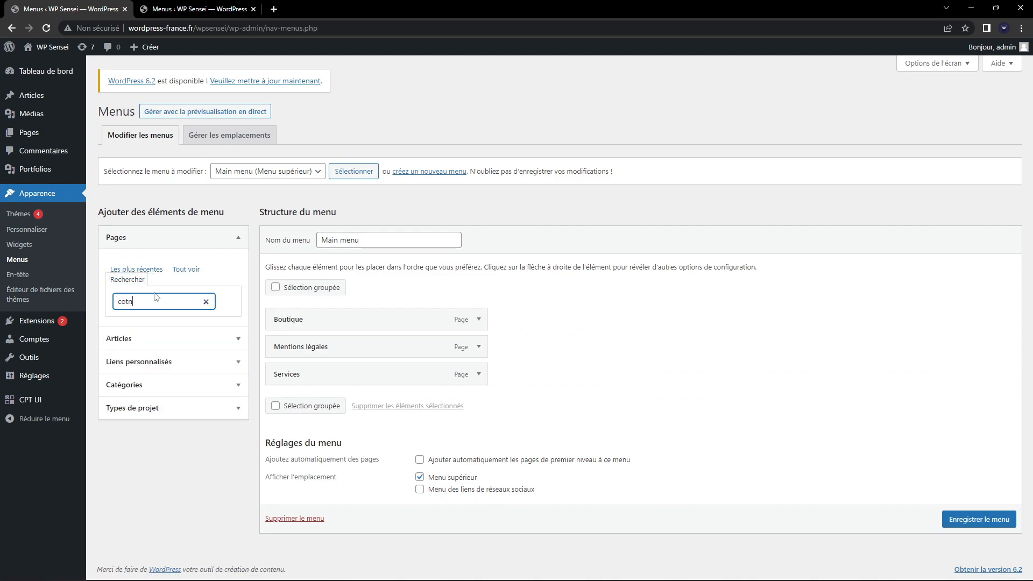
{"action": "type", "text": "antact"}
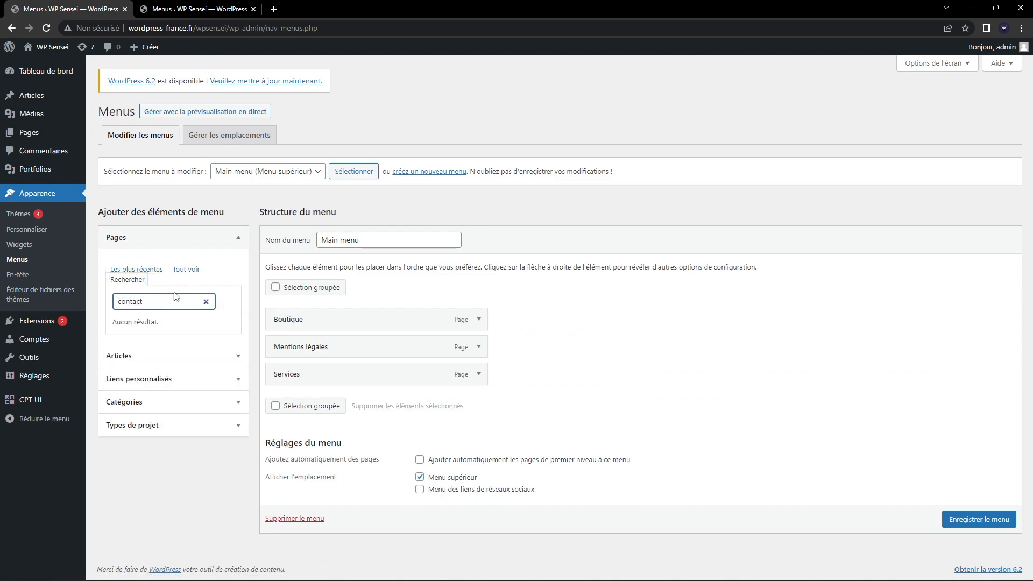
- Go back to the Contact page draft and publish it
{"action": "middle_click", "coordinate": [33, 134]}
{"action": "left_click_drag", "start_coordinate": [161, 8], "coordinate": [70, 8]}
{"action": "left_click", "coordinate": [132, 255]}
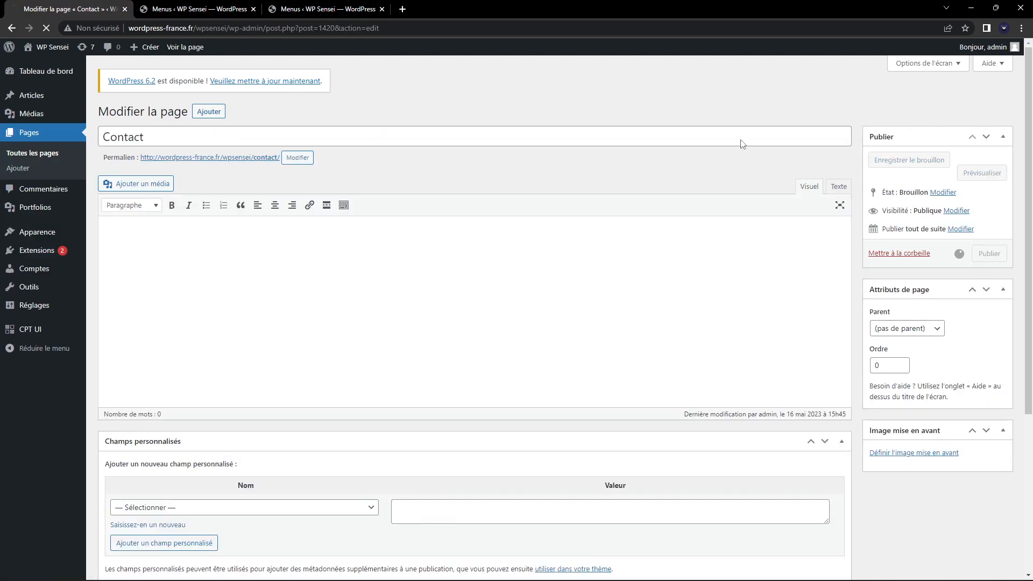
- Reload the menu editor, discarding unsaved changes, and add the Contact, Boutique, Services and Mentions légales pages to Main menu
{"action": "left_click", "coordinate": [199, 8]}
{"action": "left_click", "coordinate": [188, 28]}
{"action": "key", "text": "Return"}
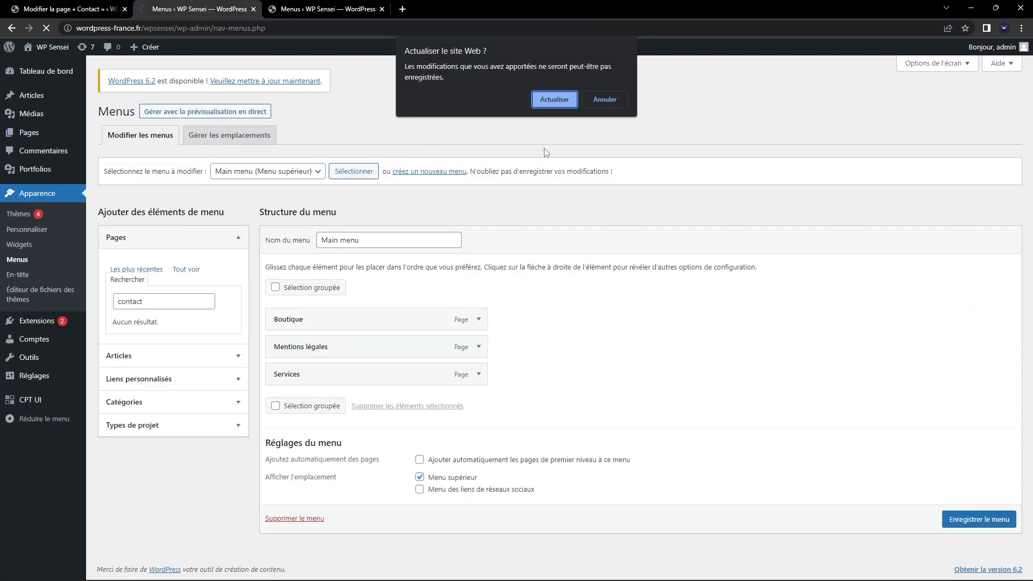
{"action": "left_click", "coordinate": [555, 99]}
{"action": "left_click", "coordinate": [136, 301]}
{"action": "left_click", "coordinate": [139, 313]}
{"action": "left_click", "coordinate": [138, 325]}
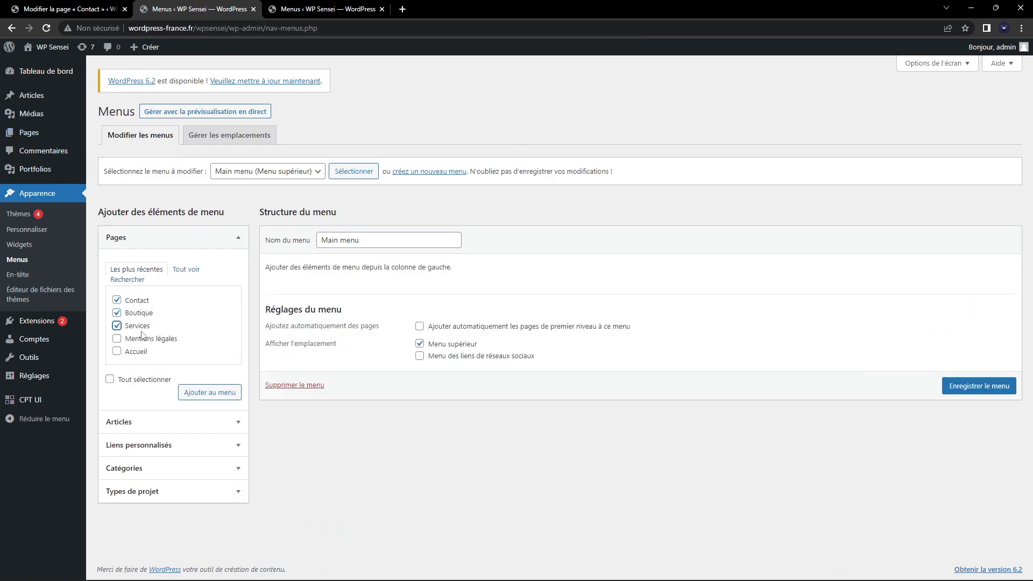
{"action": "left_click", "coordinate": [143, 339]}
{"action": "left_click", "coordinate": [210, 392]}
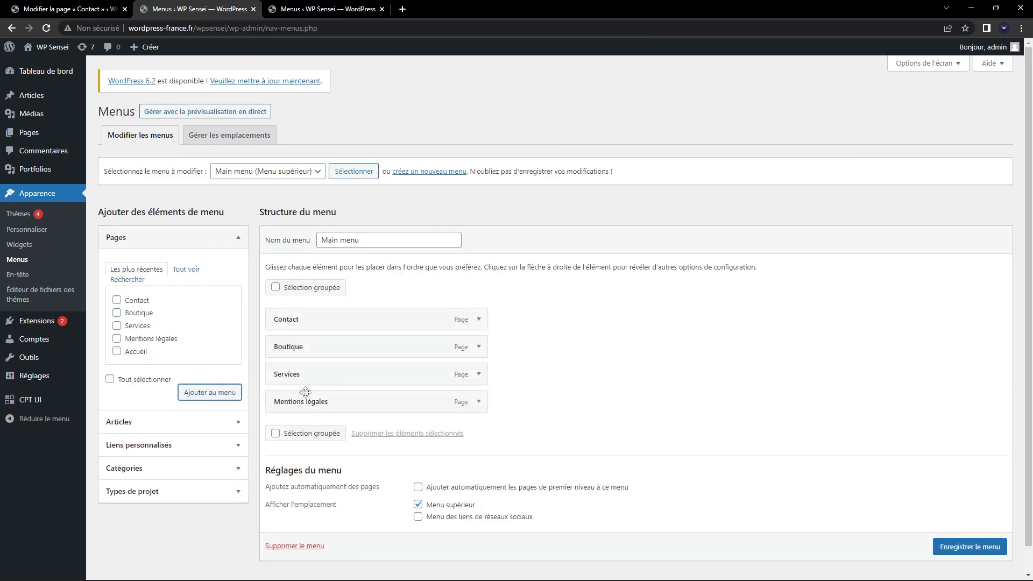
- Add the Accueil page to the menu and move it to the first position, above Contact
{"action": "left_click", "coordinate": [136, 352]}
{"action": "left_click", "coordinate": [209, 392]}
{"action": "left_click_drag", "start_coordinate": [318, 430], "coordinate": [307, 328]}
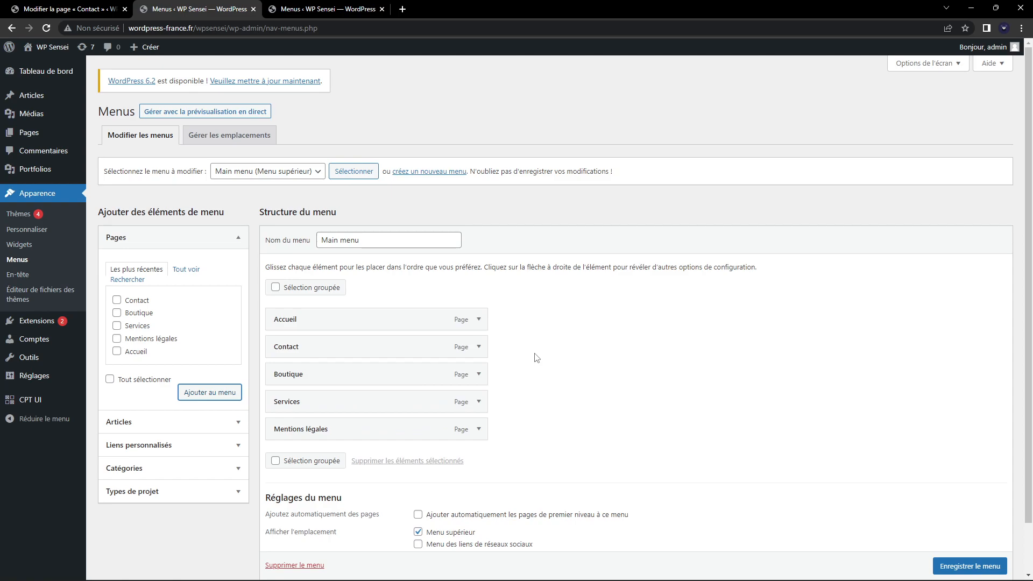
- Expand the Accueil menu item to view its settings
{"action": "left_click", "coordinate": [478, 319]}
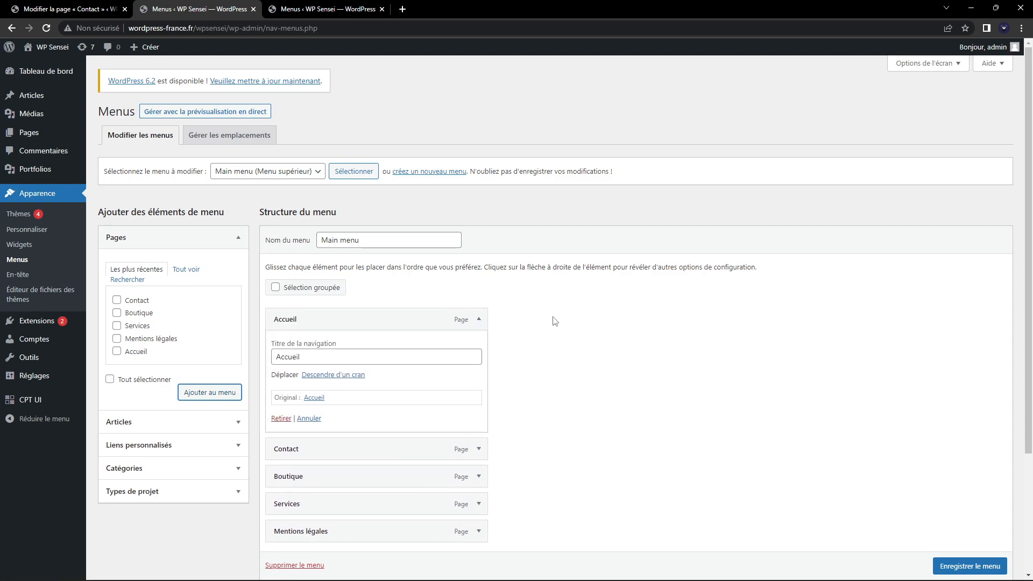
{"action": "scroll", "coordinate": [554, 323], "scroll_direction": "down", "scroll_amount": 1}
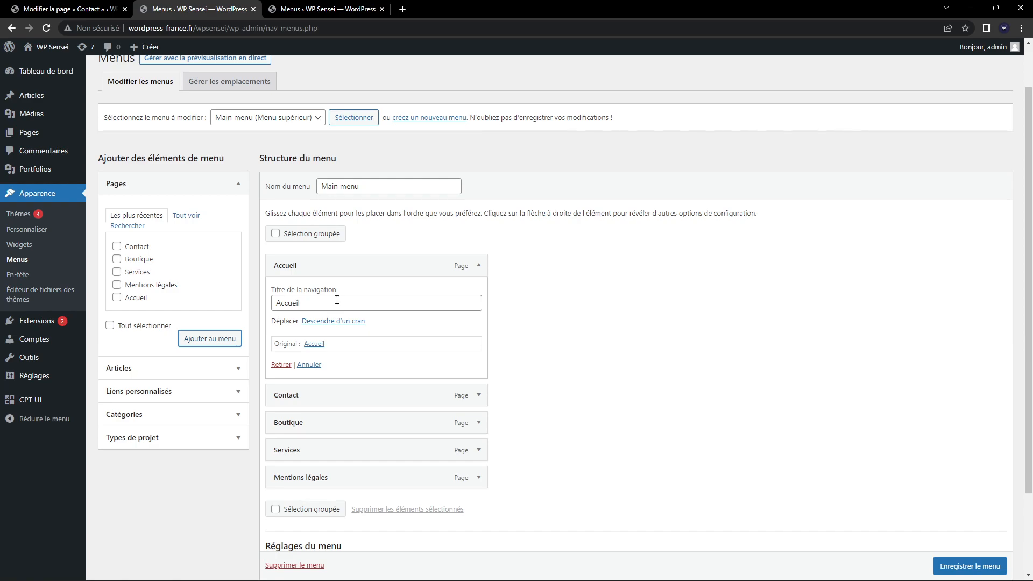
- Add a custom link to the menu with the URL "#" and the link text "Page instagram"
{"action": "left_click", "coordinate": [175, 393]}
{"action": "left_click", "coordinate": [190, 263]}
{"action": "type", "text": "#"}
{"action": "key", "text": "Tab"}
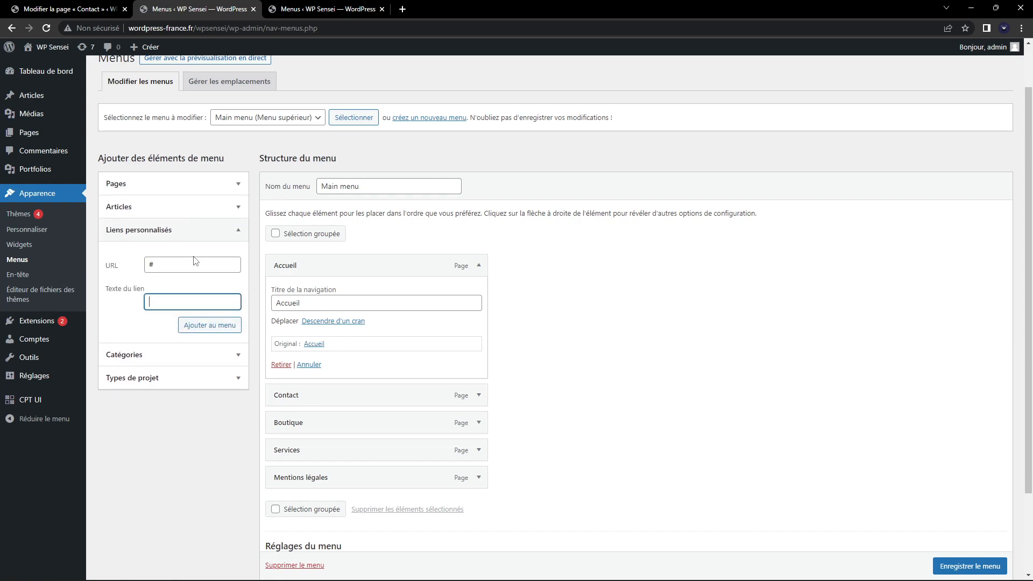
{"action": "double_click", "coordinate": [154, 267]}
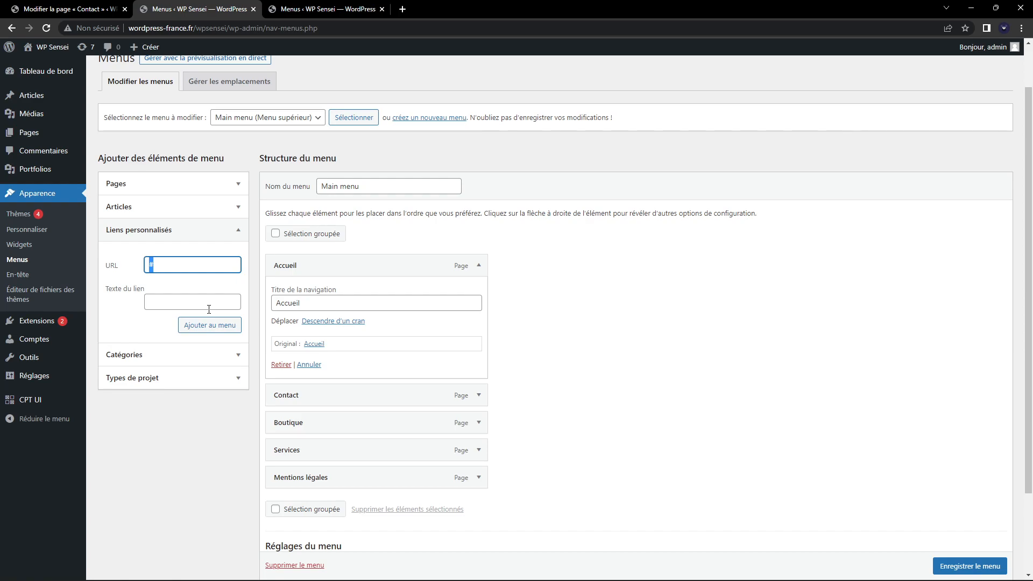
{"action": "left_click", "coordinate": [190, 269]}
{"action": "left_click", "coordinate": [186, 303]}
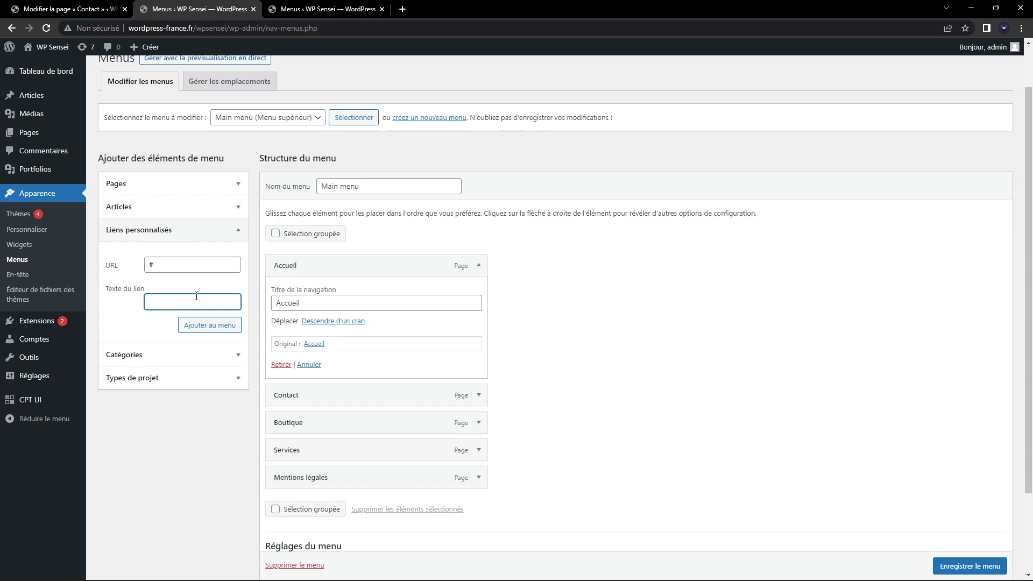
{"action": "type", "text": "Page Instagram"}
{"action": "key", "text": "Return"}
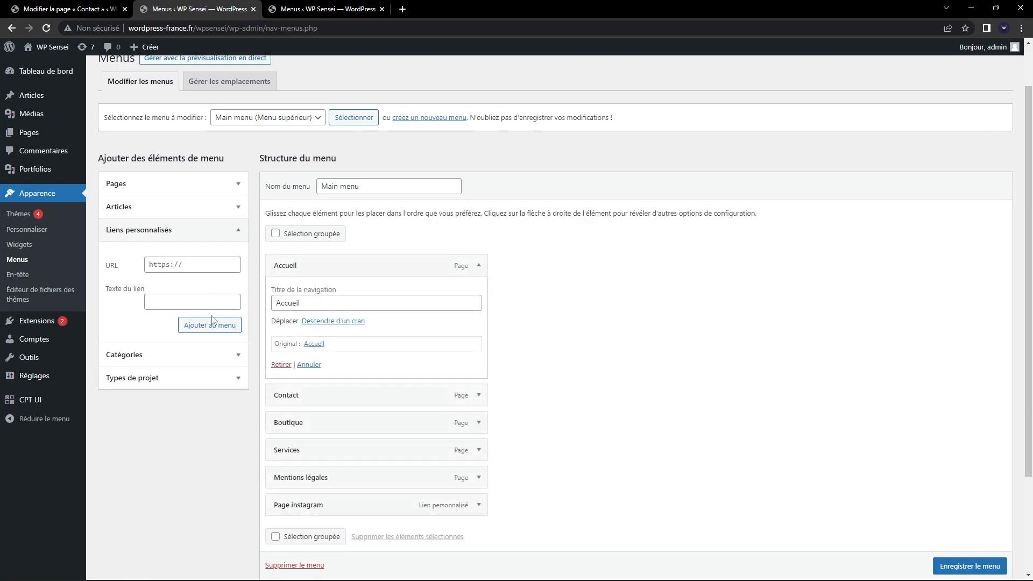
- Collapse the Accueil item's settings and save Main menu
{"action": "scroll", "coordinate": [506, 430], "scroll_direction": "down", "scroll_amount": 3}
{"action": "scroll", "coordinate": [535, 322], "scroll_direction": "up", "scroll_amount": 3}
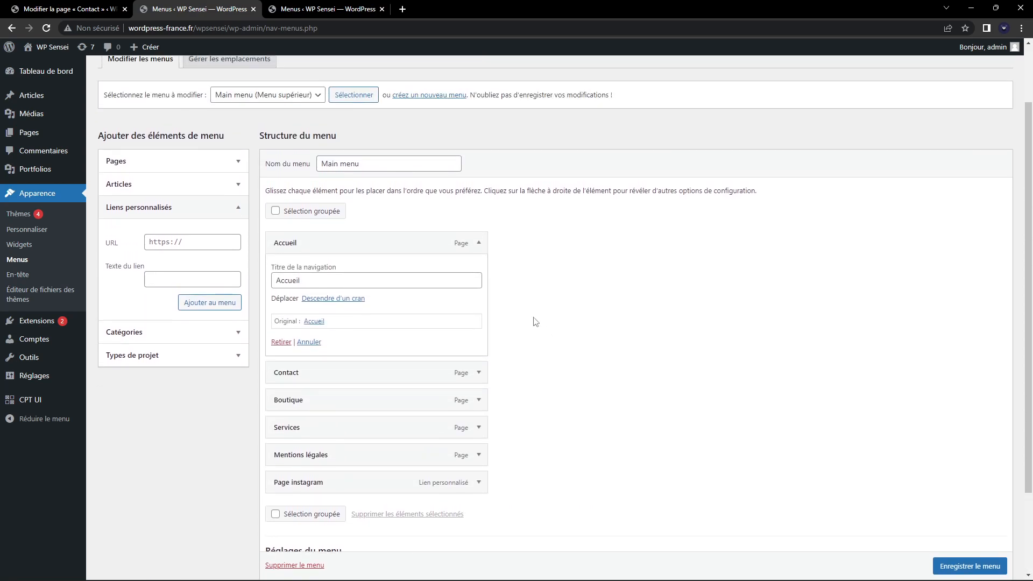
{"action": "left_click", "coordinate": [488, 247]}
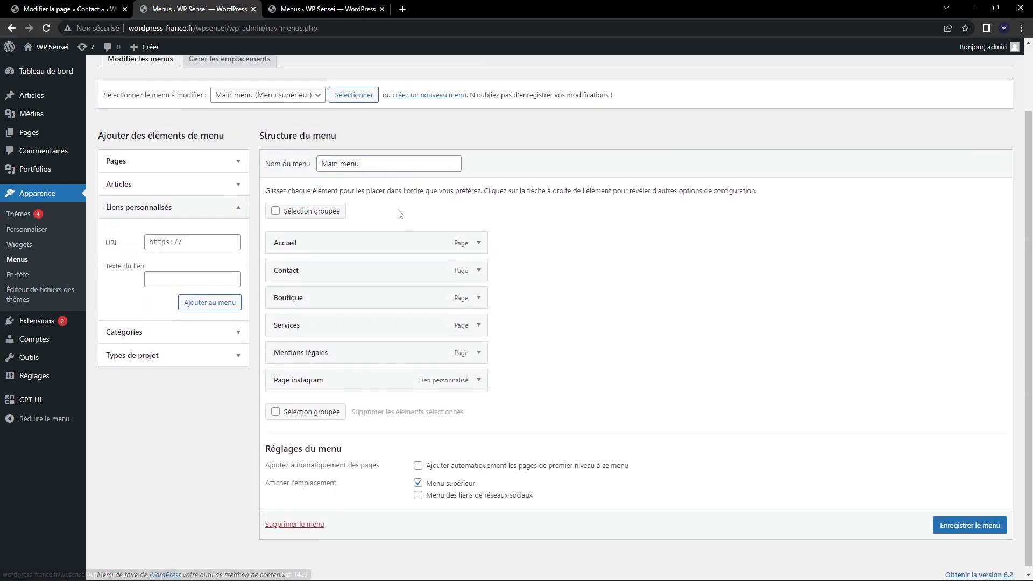
{"action": "left_click", "coordinate": [961, 524]}
- Open the website's home page in a new tab and check its navigation menu
{"action": "middle_click", "coordinate": [52, 47]}
{"action": "left_click", "coordinate": [316, 6]}
{"action": "scroll", "coordinate": [415, 282], "scroll_direction": "down", "scroll_amount": 2}
{"action": "scroll", "coordinate": [415, 284], "scroll_direction": "down", "scroll_amount": 3}
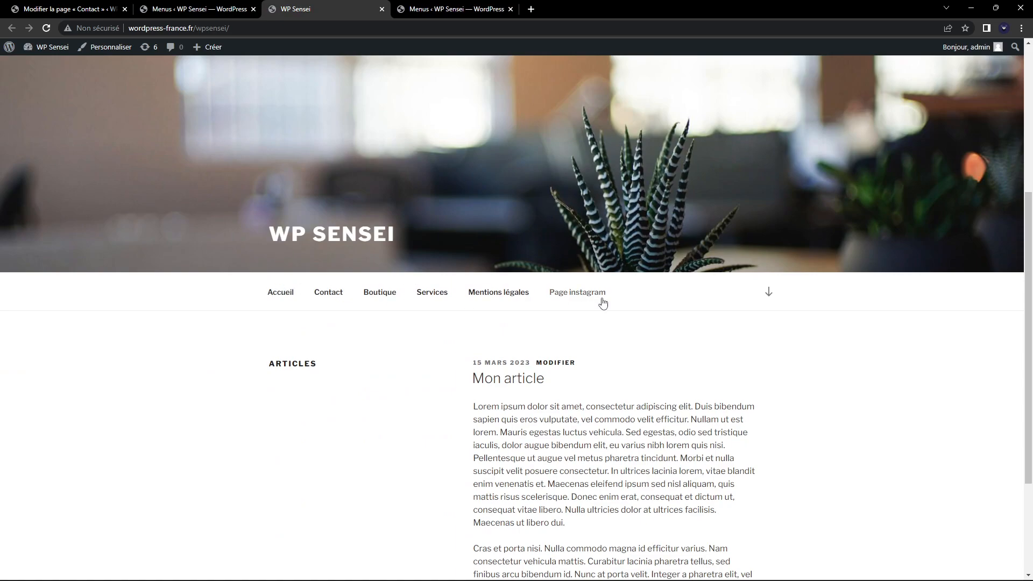
- Return to the menu editor and examine the settings of the Accueil and Page instagram menu items
{"action": "left_click", "coordinate": [247, 4]}
{"action": "scroll", "coordinate": [493, 296], "scroll_direction": "down", "scroll_amount": 1}
{"action": "left_click", "coordinate": [479, 298]}
{"action": "scroll", "coordinate": [584, 302], "scroll_direction": "down", "scroll_amount": 2}
{"action": "left_click", "coordinate": [477, 429]}
{"action": "scroll", "coordinate": [548, 391], "scroll_direction": "down", "scroll_amount": 1}
{"action": "scroll", "coordinate": [548, 386], "scroll_direction": "up", "scroll_amount": 1}
{"action": "left_click", "coordinate": [345, 228]}
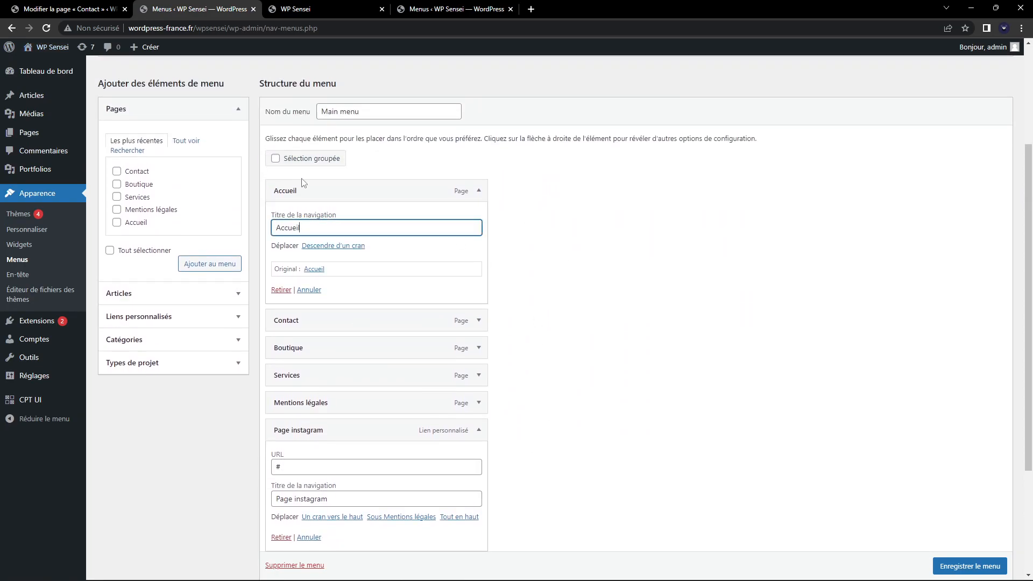
{"action": "scroll", "coordinate": [331, 226], "scroll_direction": "up", "scroll_amount": 1}
{"action": "scroll", "coordinate": [161, 261], "scroll_direction": "down", "scroll_amount": 4}
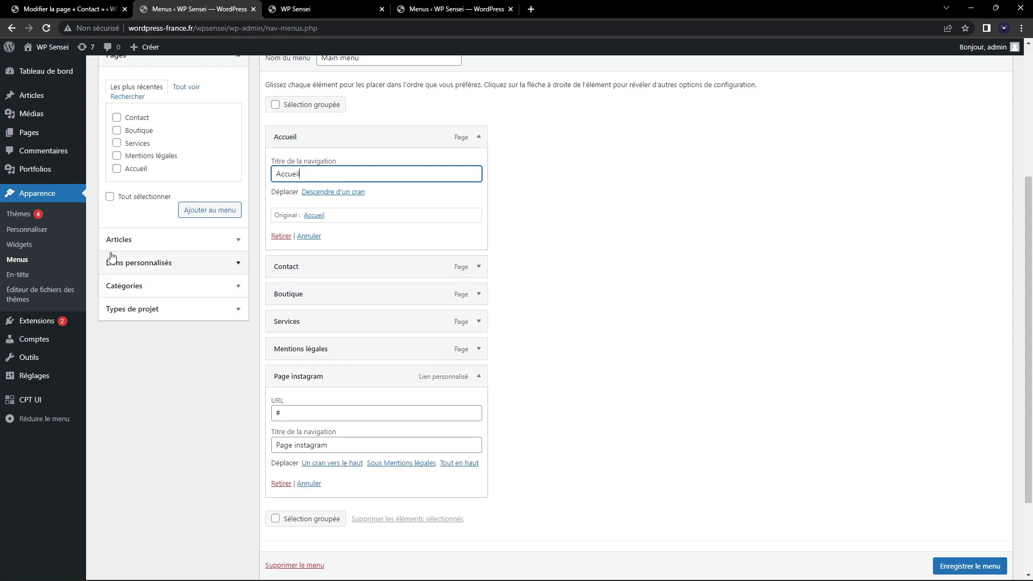
{"action": "left_click_drag", "start_coordinate": [289, 305], "coordinate": [233, 305]}
{"action": "left_click_drag", "start_coordinate": [341, 338], "coordinate": [201, 339]}
{"action": "left_click", "coordinate": [214, 352]}
{"action": "scroll", "coordinate": [214, 356], "scroll_direction": "up", "scroll_amount": 4}
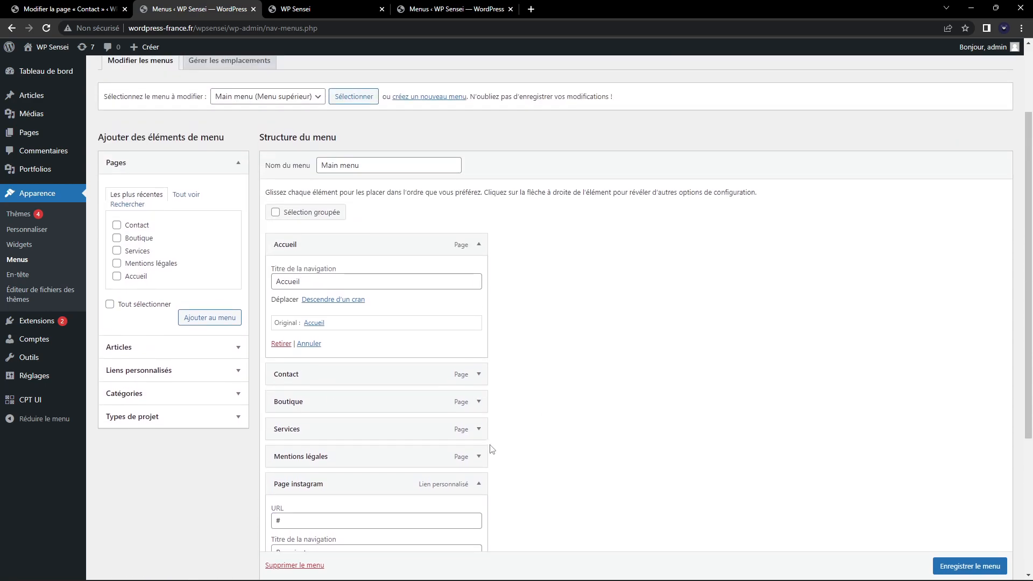
- Collapse the Page instagram item and enable the link target and title attribute as advanced menu properties
{"action": "left_click", "coordinate": [479, 483]}
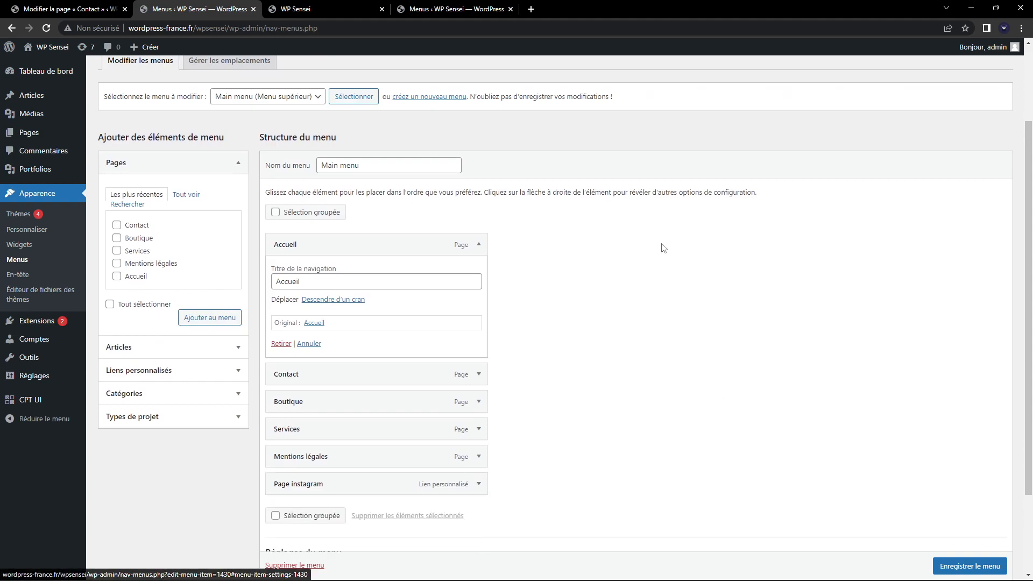
{"action": "scroll", "coordinate": [913, 160], "scroll_direction": "up", "scroll_amount": 2}
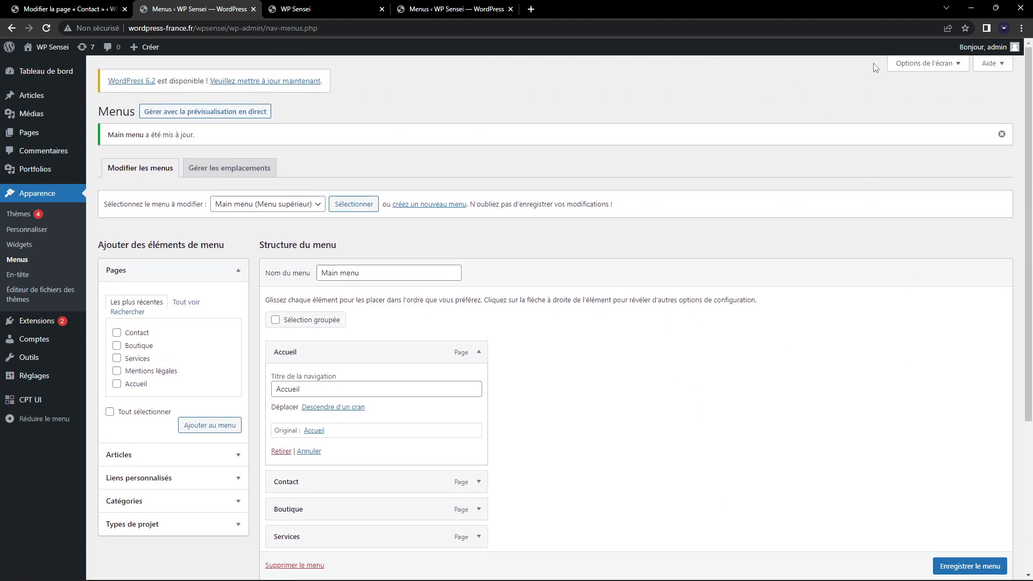
{"action": "left_click", "coordinate": [906, 68]}
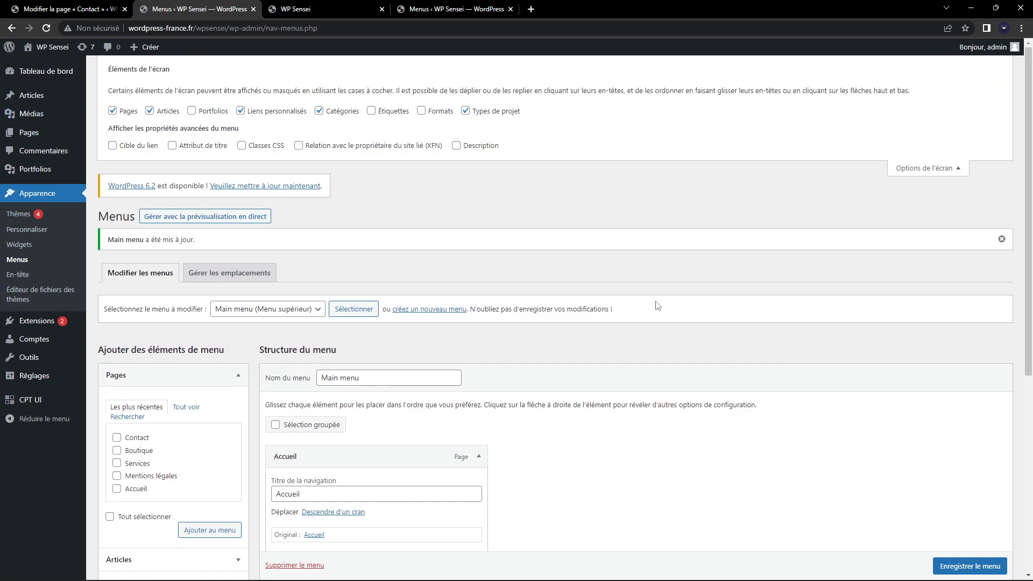
{"action": "left_click", "coordinate": [926, 138]}
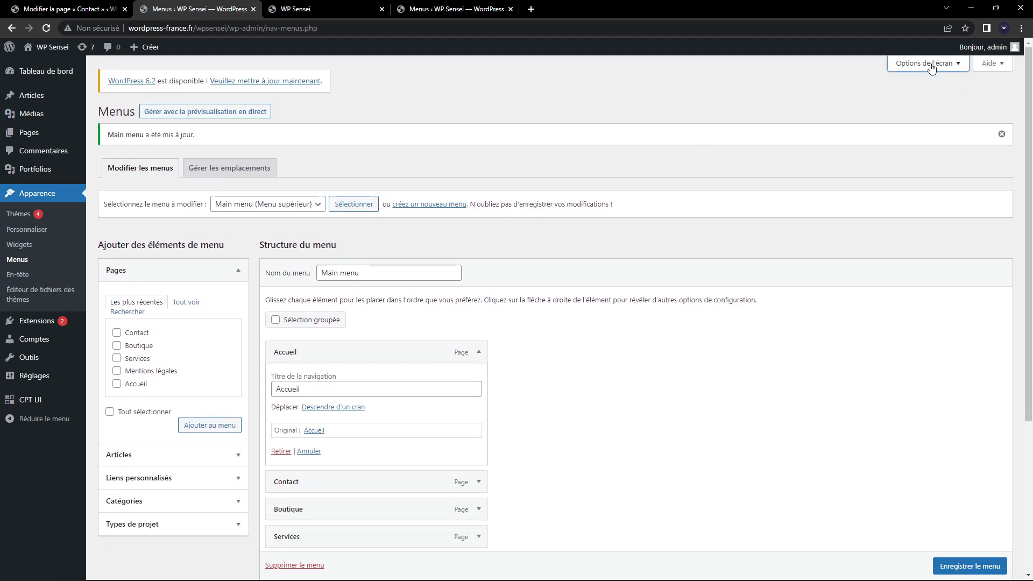
{"action": "left_click", "coordinate": [932, 67]}
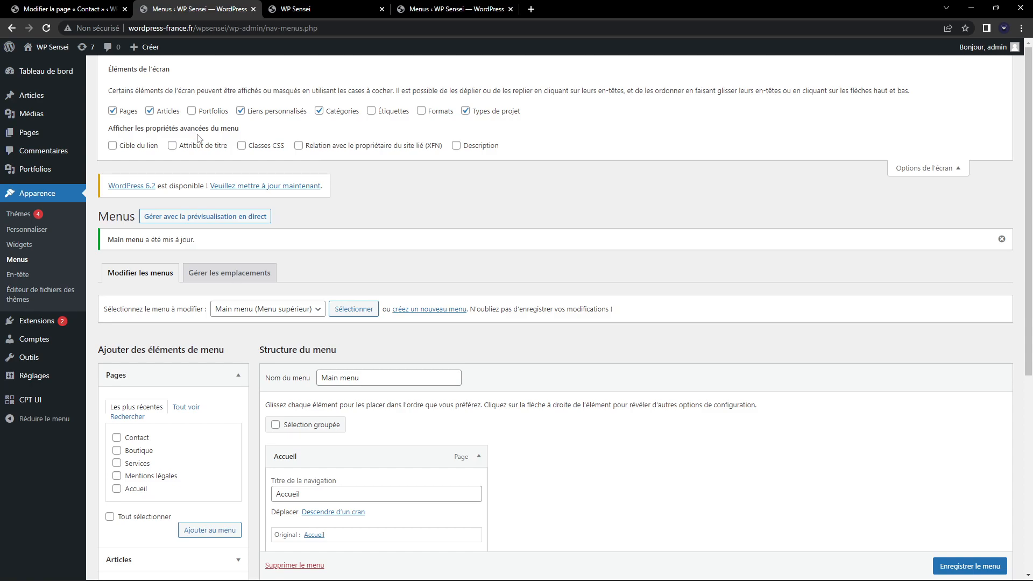
{"action": "left_click", "coordinate": [113, 145]}
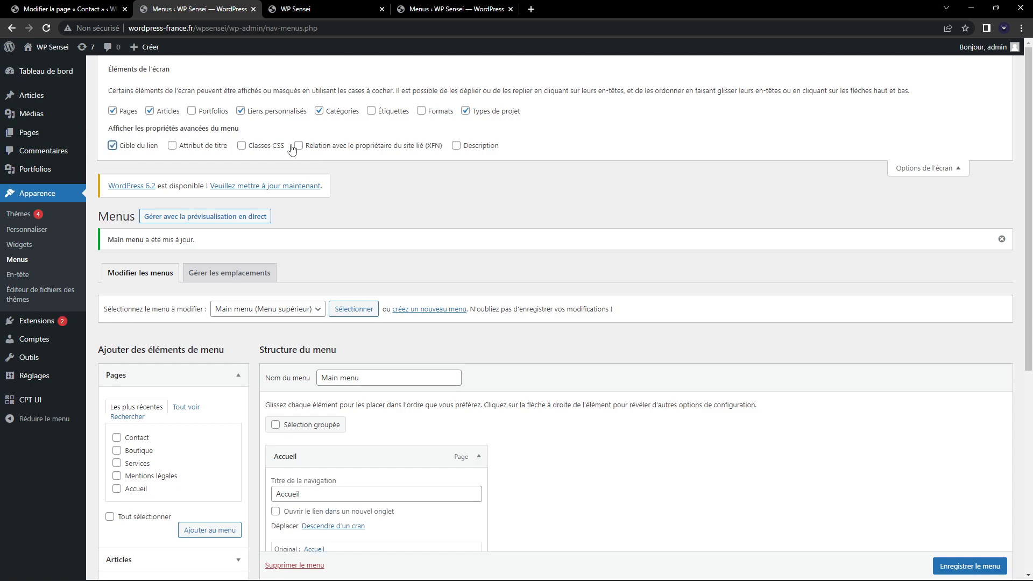
{"action": "left_click", "coordinate": [200, 146]}
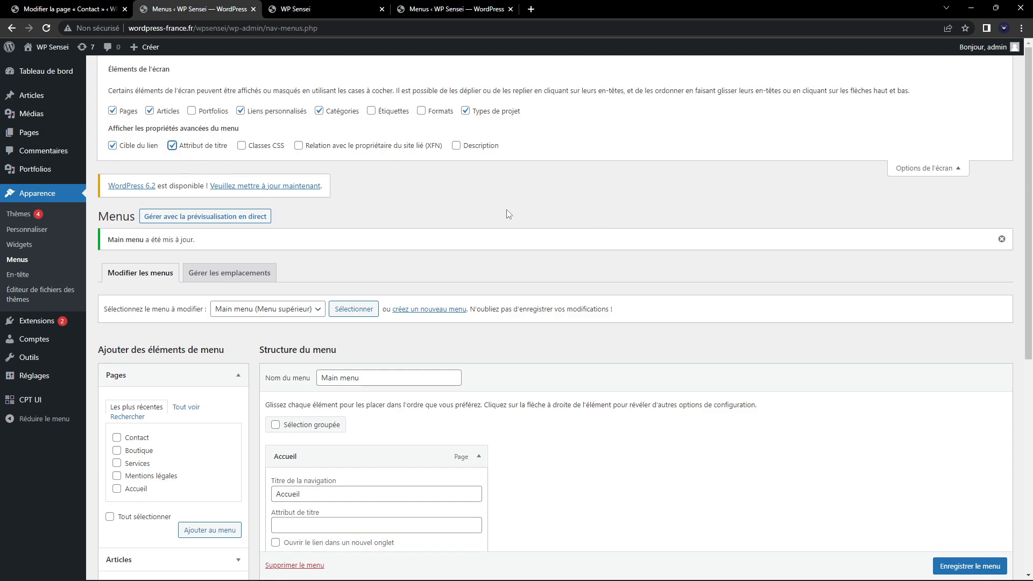
- Examine the title attribute and new-tab link fields in the Accueil item's settings
{"action": "scroll", "coordinate": [391, 186], "scroll_direction": "down", "scroll_amount": 2}
{"action": "scroll", "coordinate": [391, 186], "scroll_direction": "up", "scroll_amount": 2}
{"action": "double_click", "coordinate": [191, 146]}
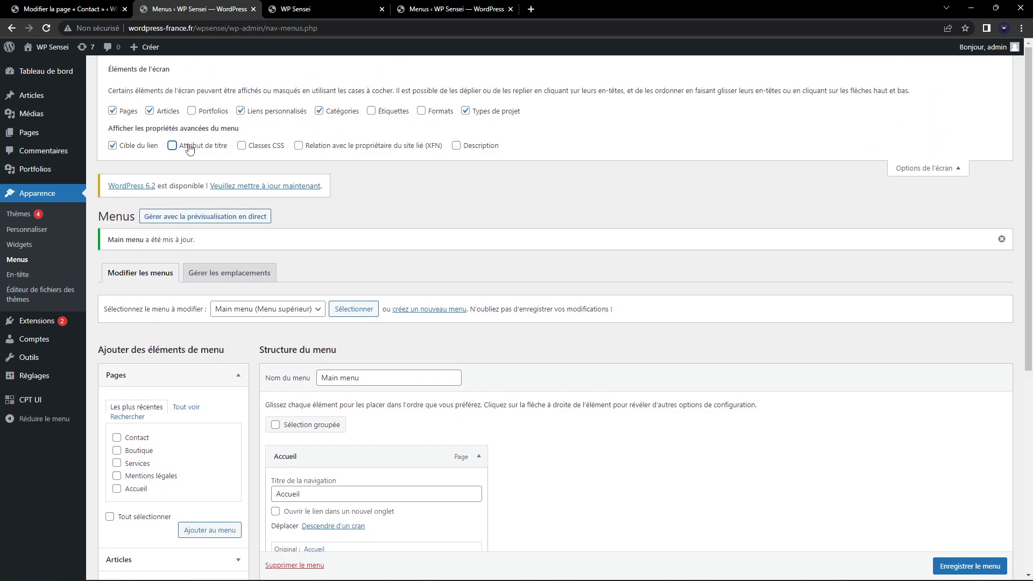
{"action": "scroll", "coordinate": [269, 494], "scroll_direction": "down", "scroll_amount": 3}
{"action": "scroll", "coordinate": [279, 418], "scroll_direction": "up", "scroll_amount": 2}
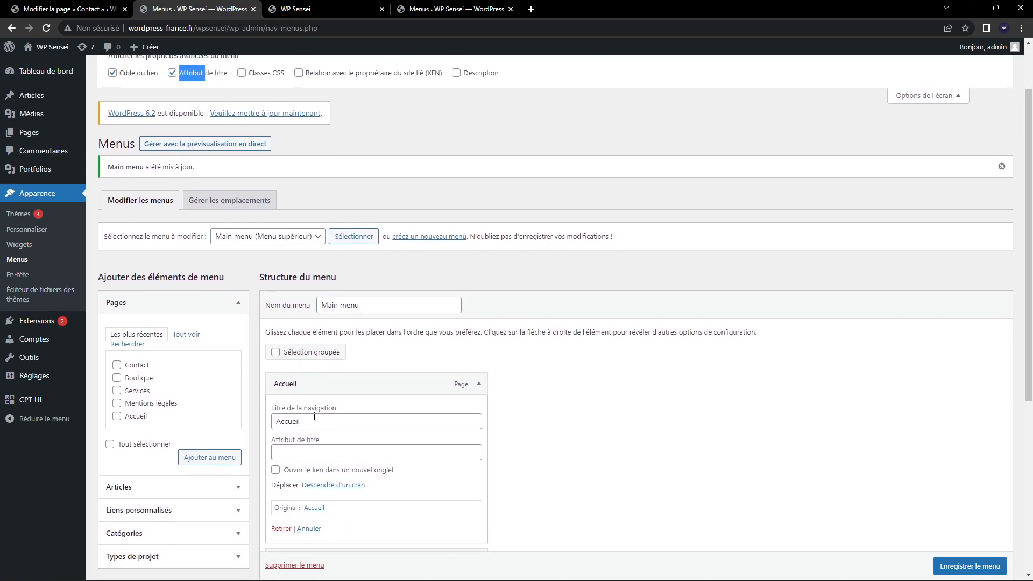
{"action": "double_click", "coordinate": [129, 93]}
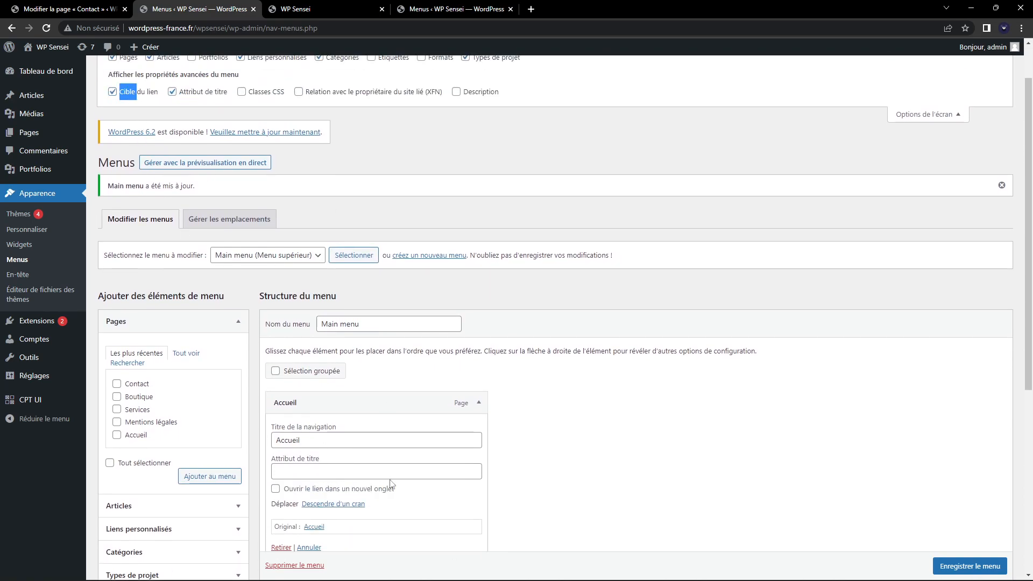
{"action": "scroll", "coordinate": [385, 389], "scroll_direction": "up", "scroll_amount": 1}
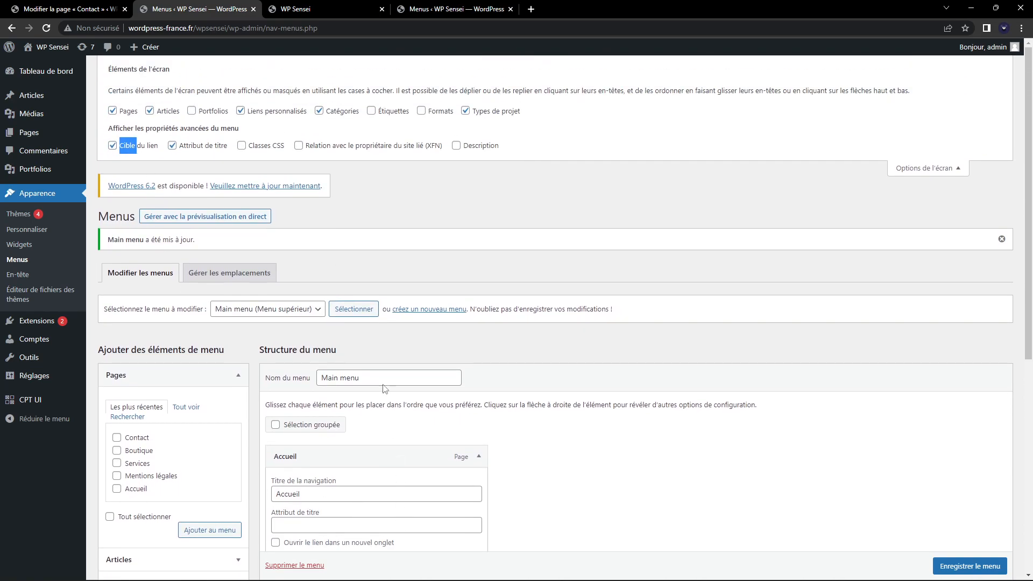
- Enable the CSS classes and link relationship (XFN) properties for menu items and close the screen options
{"action": "left_click", "coordinate": [263, 146]}
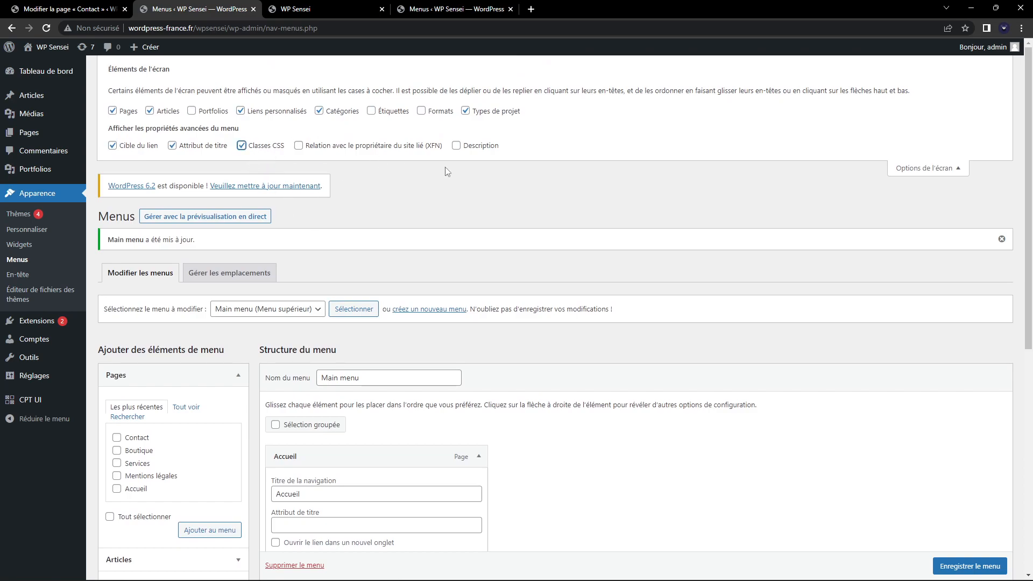
{"action": "left_click", "coordinate": [334, 149]}
{"action": "scroll", "coordinate": [420, 193], "scroll_direction": "down", "scroll_amount": 3}
{"action": "scroll", "coordinate": [420, 199], "scroll_direction": "up", "scroll_amount": 3}
{"action": "left_click", "coordinate": [456, 145]}
{"action": "left_click", "coordinate": [918, 170]}
{"action": "scroll", "coordinate": [421, 170], "scroll_direction": "down", "scroll_amount": 4}
{"action": "scroll", "coordinate": [409, 178], "scroll_direction": "up", "scroll_amount": 1}
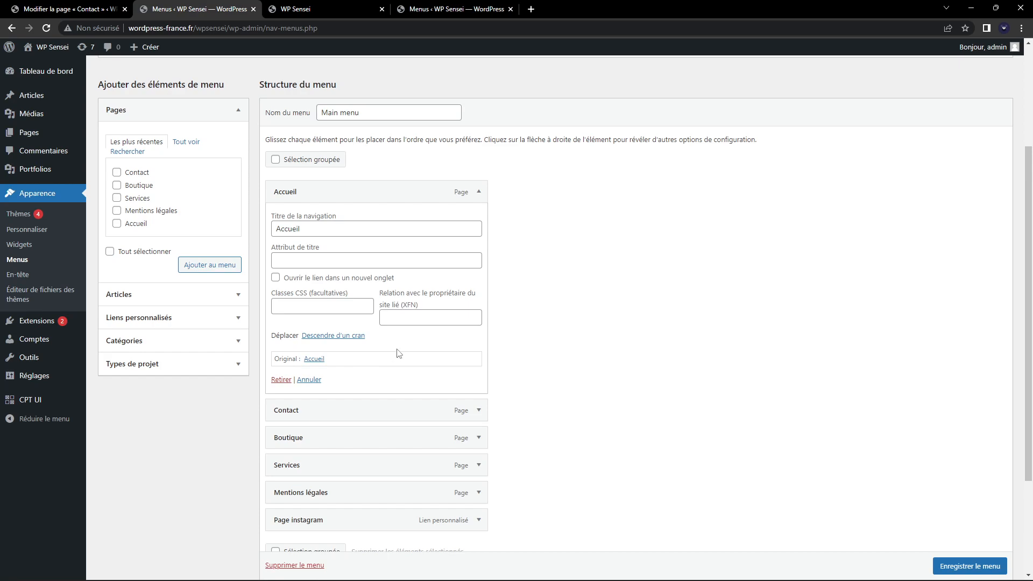
- Examine the advanced fields of the Accueil and Contact menu items and save Main menu
{"action": "left_click", "coordinate": [290, 261]}
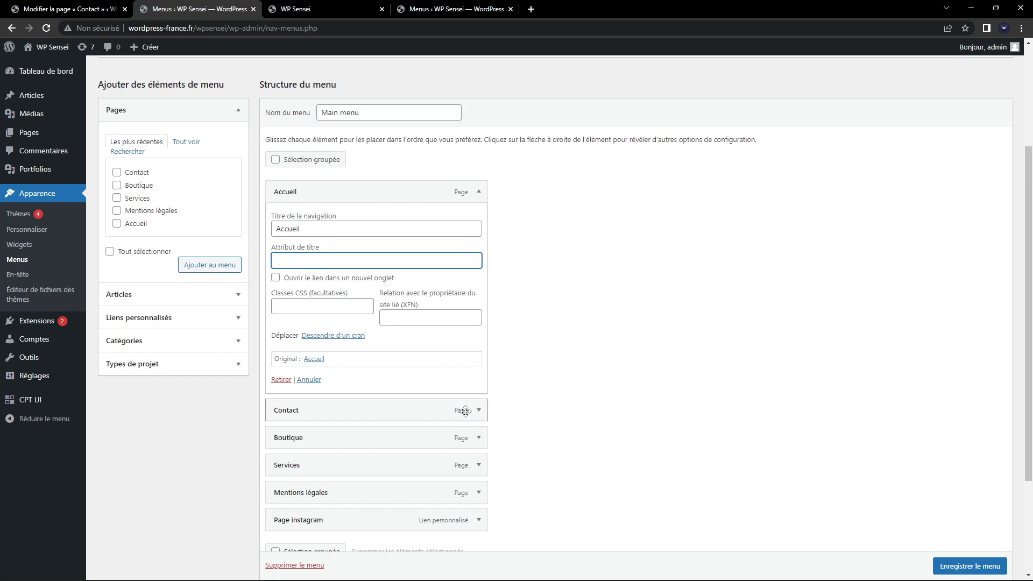
{"action": "left_click", "coordinate": [467, 411]}
{"action": "scroll", "coordinate": [366, 325], "scroll_direction": "down", "scroll_amount": 3}
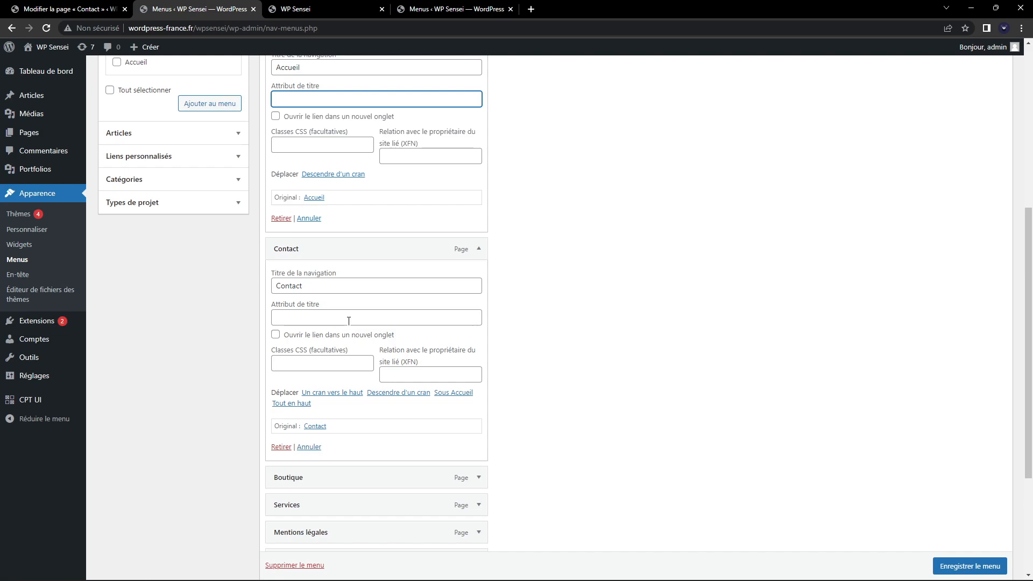
{"action": "scroll", "coordinate": [334, 331], "scroll_direction": "up", "scroll_amount": 1}
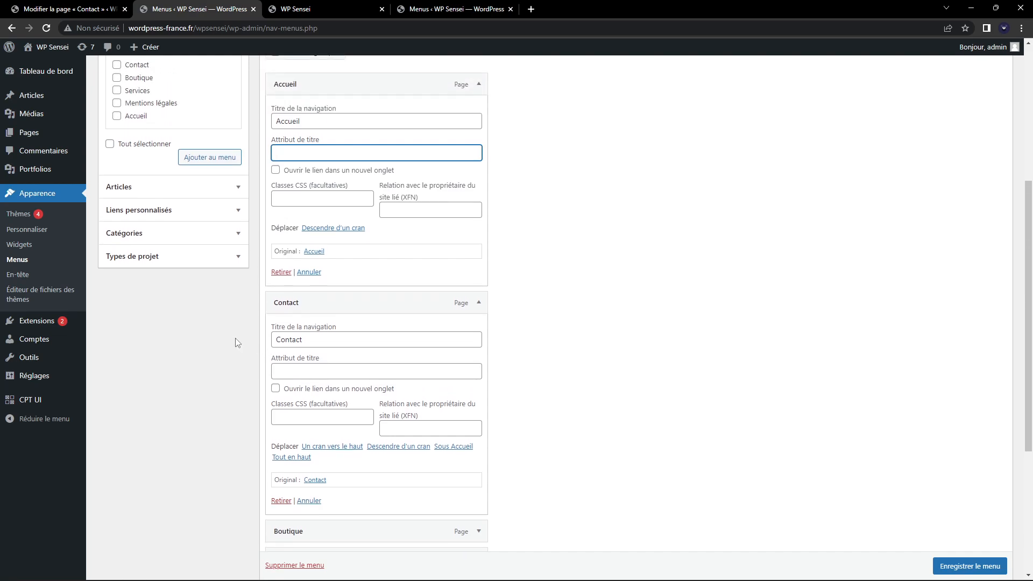
{"action": "left_click", "coordinate": [963, 566]}
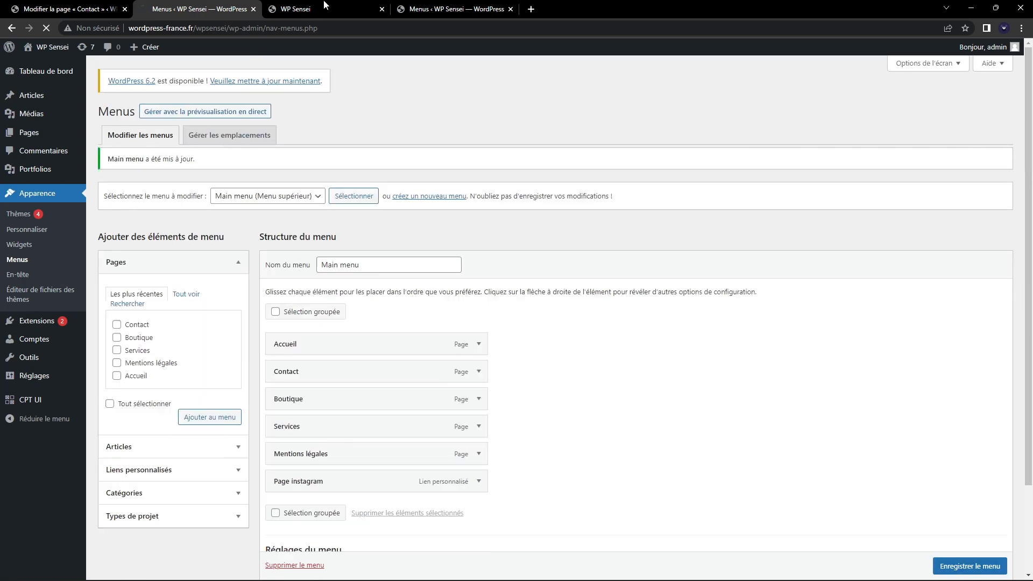
- Set the Accueil item's title attribute to "Page d'accueil" and save Main menu
{"action": "left_click", "coordinate": [293, 9]}
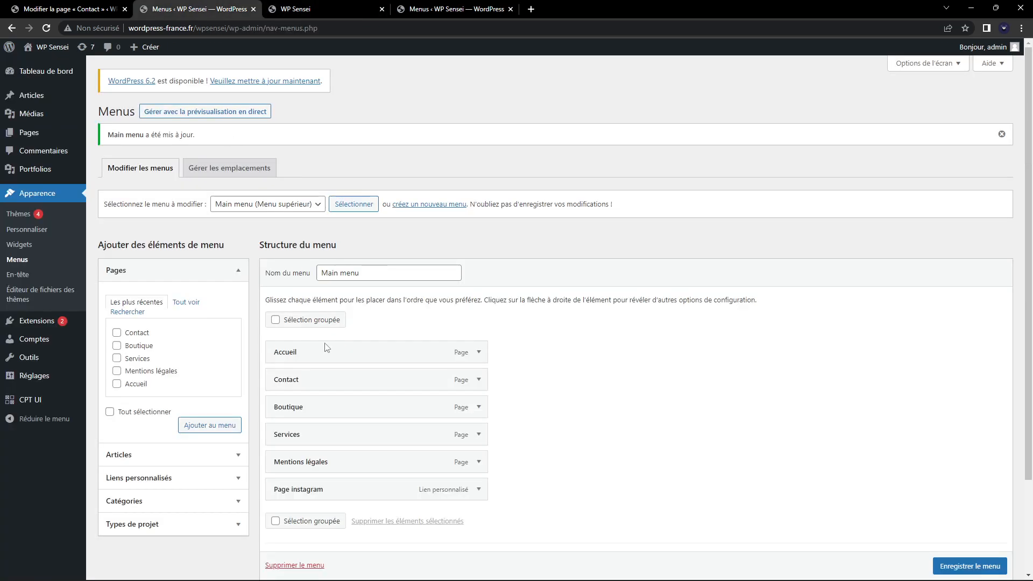
{"action": "left_click", "coordinate": [193, 9]}
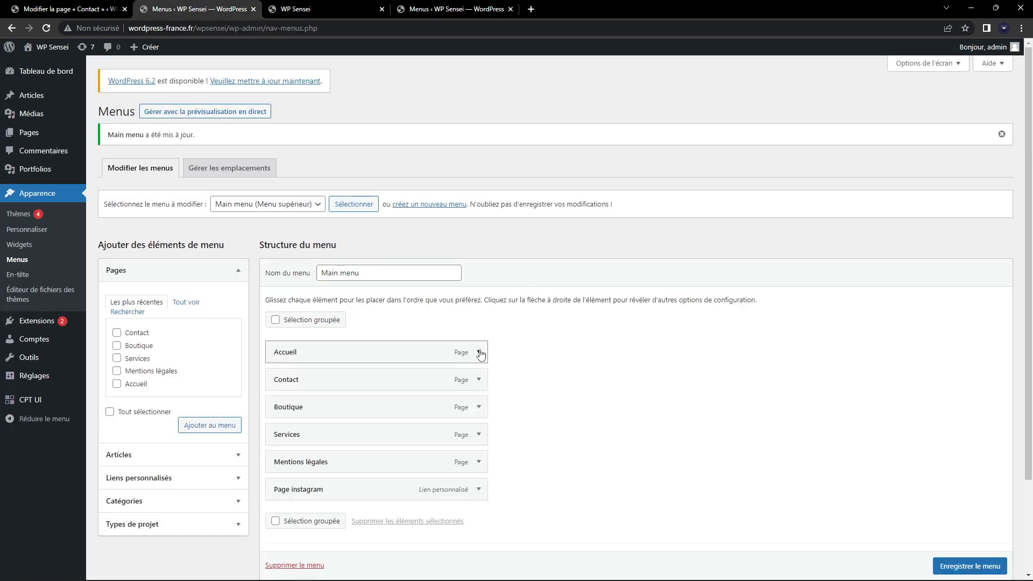
{"action": "left_click", "coordinate": [481, 354]}
{"action": "scroll", "coordinate": [560, 332], "scroll_direction": "down", "scroll_amount": 3}
{"action": "left_click", "coordinate": [353, 254]}
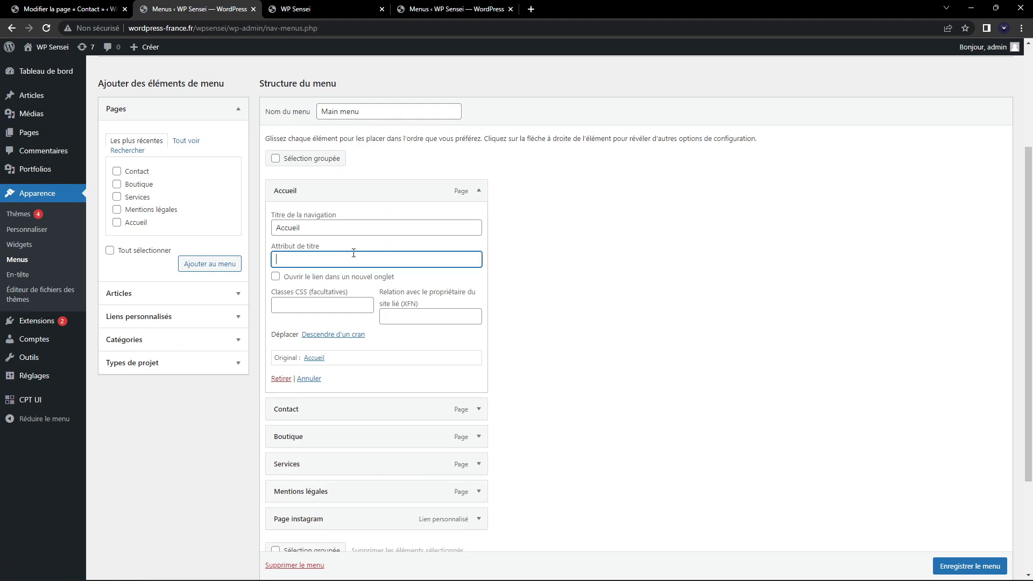
{"action": "type", "text": "Page d'accuei"}
{"action": "key", "text": "Return"}
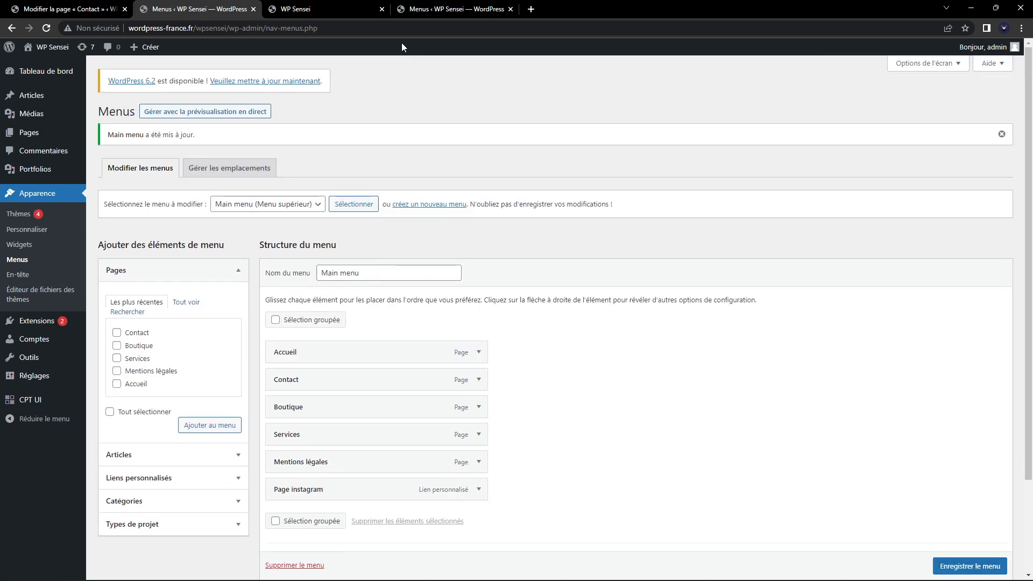
- Check the navigation menu on the website's home page and review the Accueil item's title attribute in the menu editor
{"action": "left_click", "coordinate": [328, 8]}
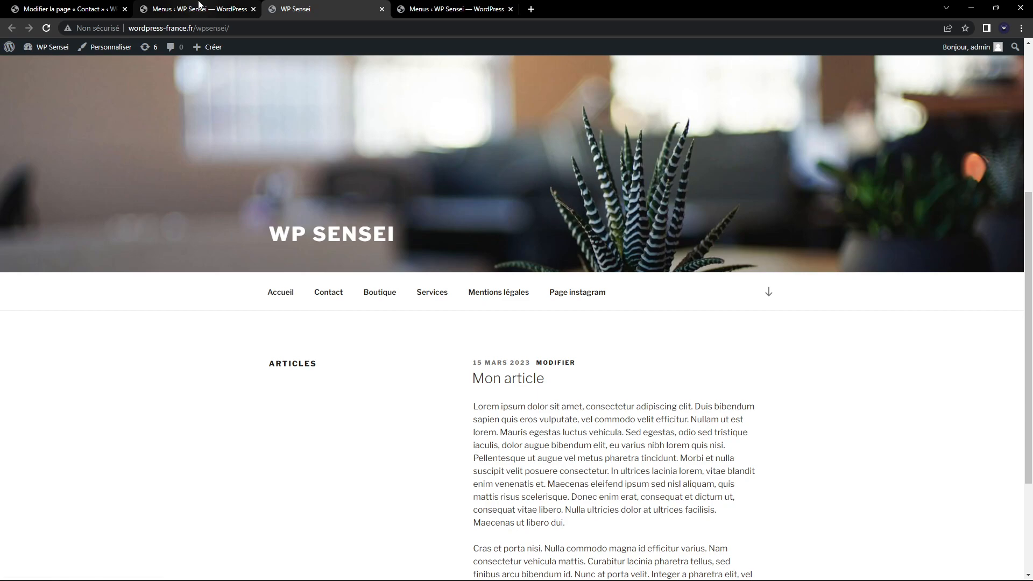
{"action": "left_click", "coordinate": [199, 8]}
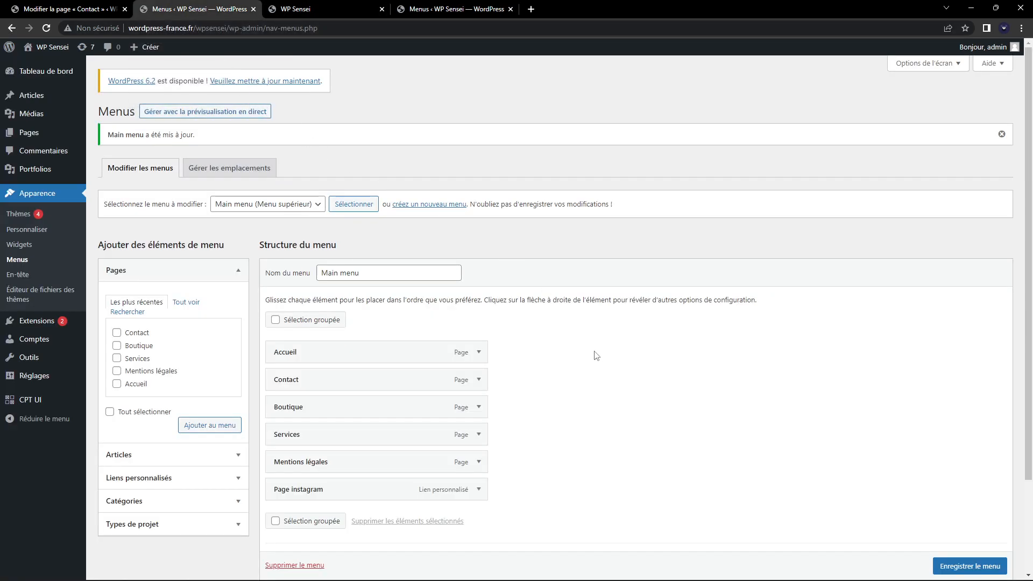
{"action": "left_click", "coordinate": [478, 350]}
{"action": "scroll", "coordinate": [410, 274], "scroll_direction": "down", "scroll_amount": 2}
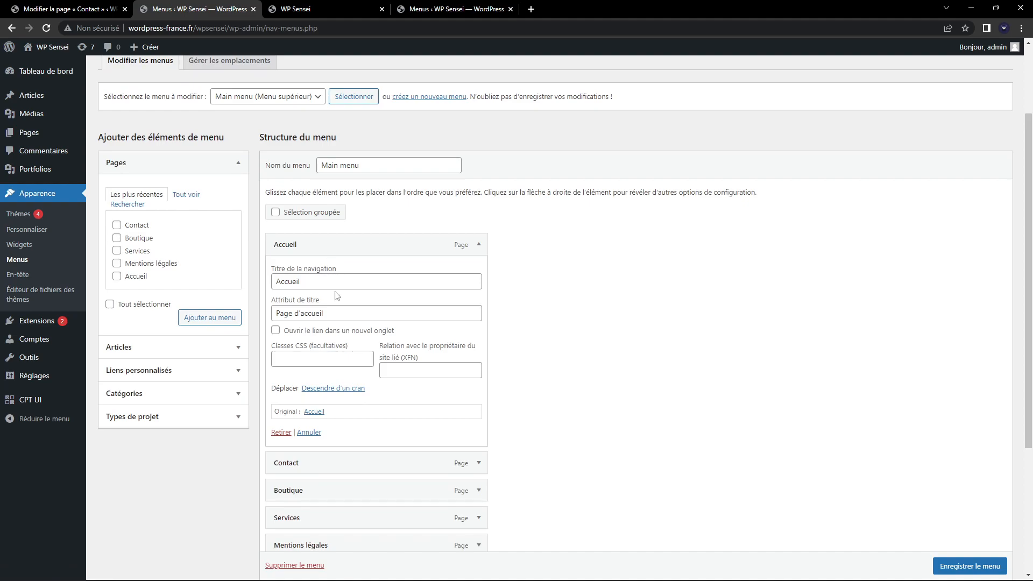
{"action": "left_click", "coordinate": [360, 317]}
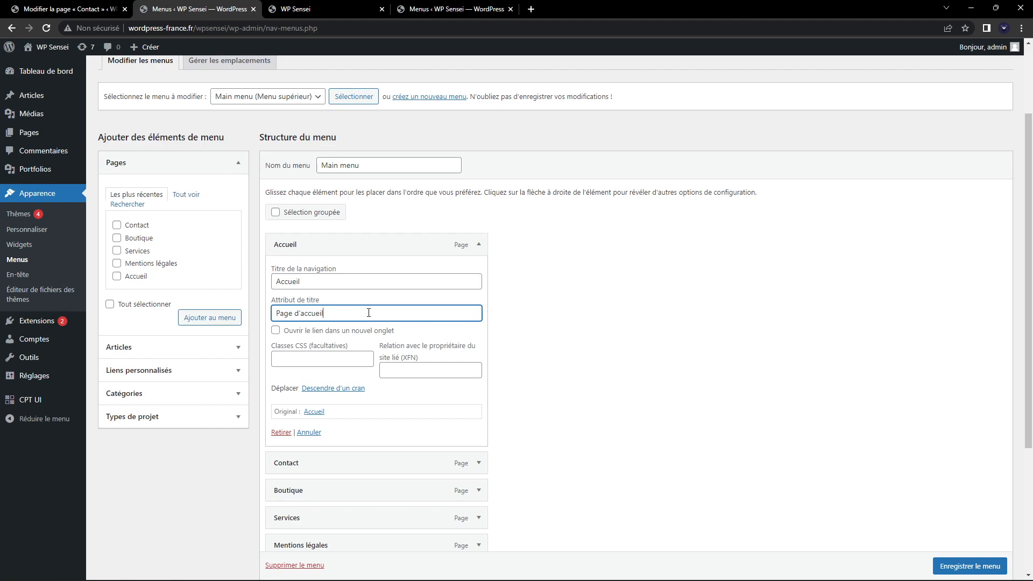
{"action": "scroll", "coordinate": [368, 312], "scroll_direction": "down", "scroll_amount": 1}
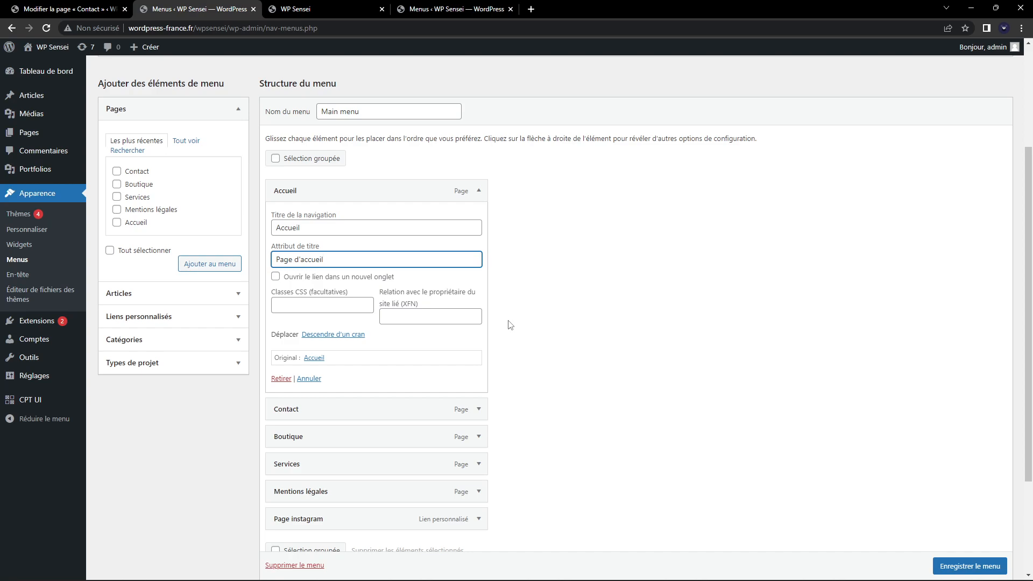
{"action": "key", "text": "shift+Tab"}
{"action": "key", "text": "Tab"}
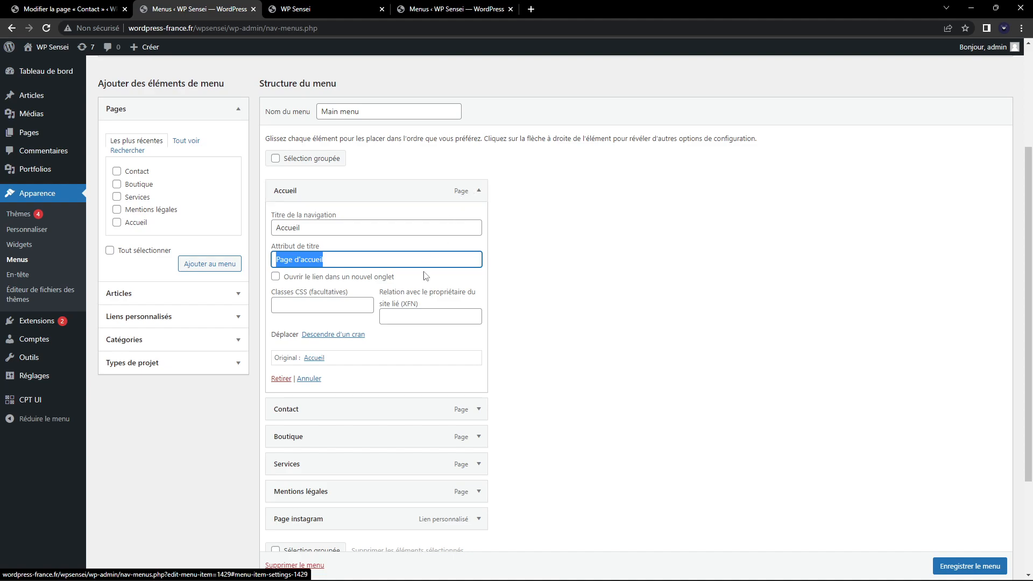
{"action": "scroll", "coordinate": [285, 359], "scroll_direction": "up", "scroll_amount": 2}
{"action": "scroll", "coordinate": [285, 359], "scroll_direction": "up", "scroll_amount": 3}
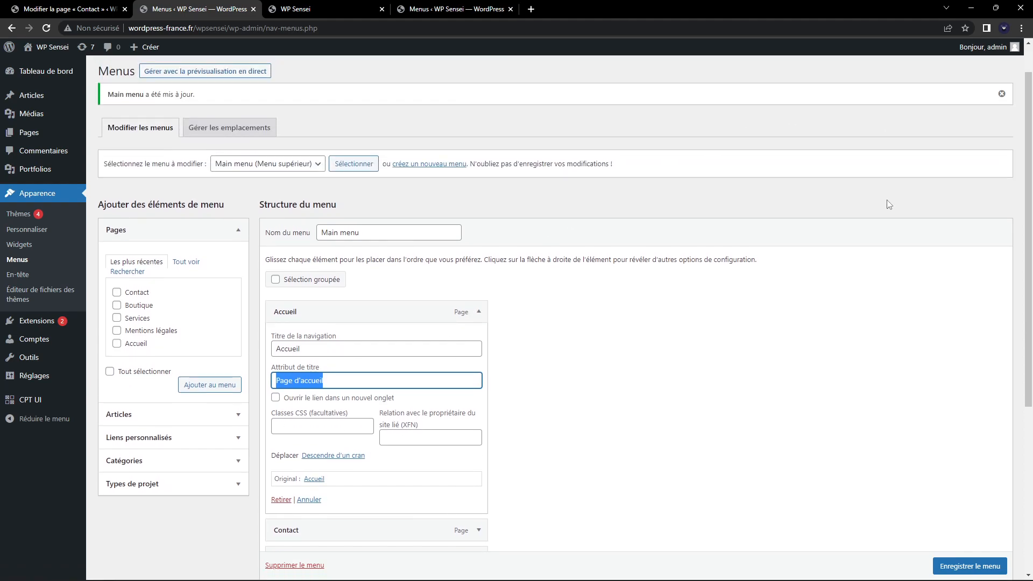
- Set the Page instagram custom link to open in a new tab and collapse its settings
{"action": "left_click", "coordinate": [934, 64]}
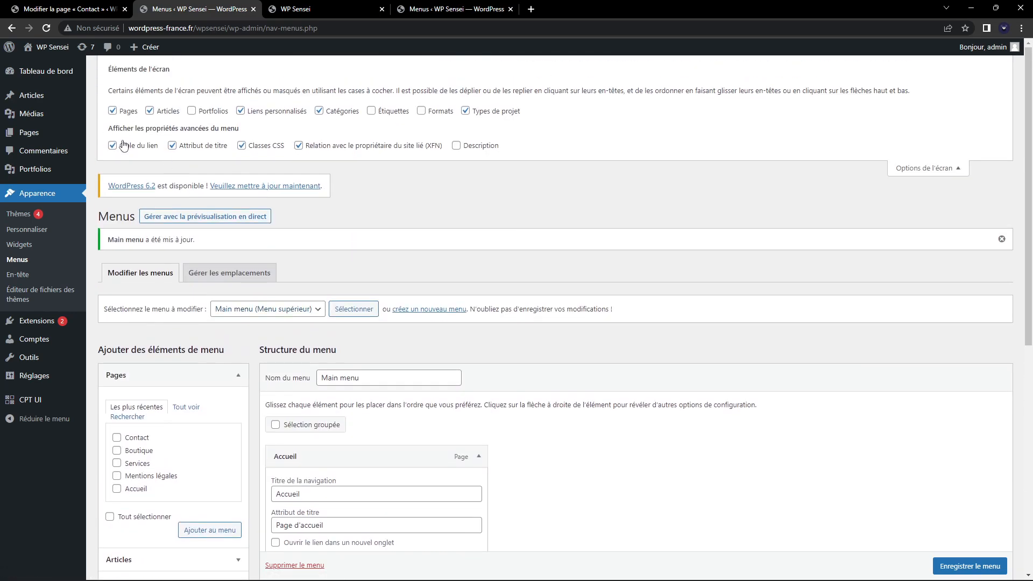
{"action": "scroll", "coordinate": [293, 225], "scroll_direction": "down", "scroll_amount": 6}
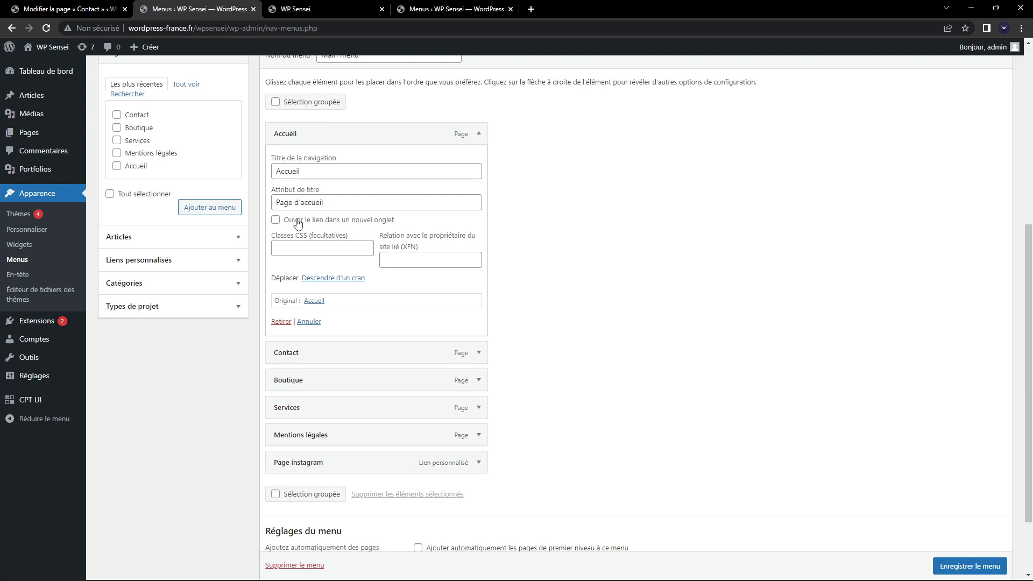
{"action": "scroll", "coordinate": [299, 224], "scroll_direction": "down", "scroll_amount": 2}
{"action": "left_click", "coordinate": [479, 375]}
{"action": "scroll", "coordinate": [226, 362], "scroll_direction": "down", "scroll_amount": 2}
{"action": "left_click", "coordinate": [306, 385]}
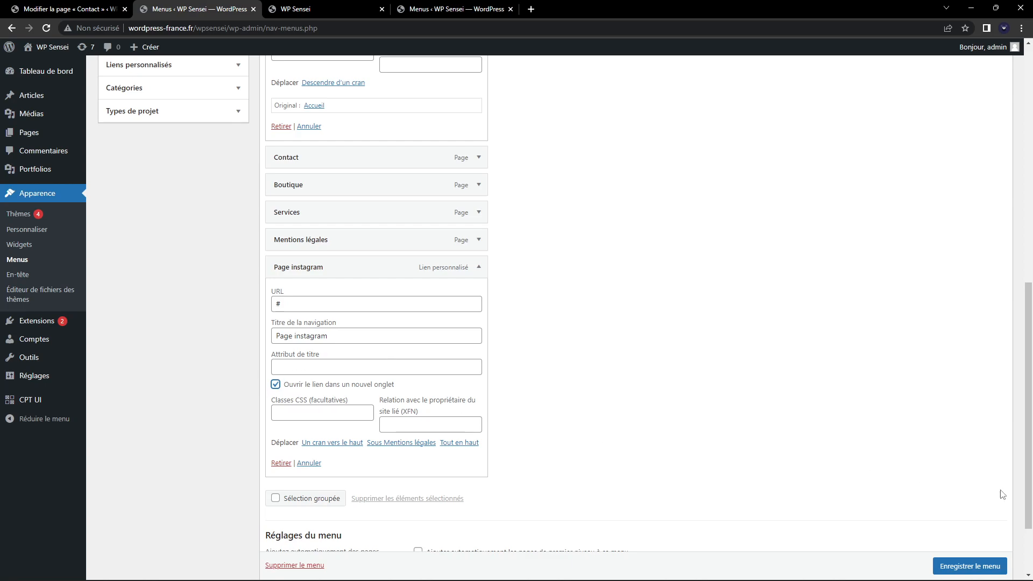
{"action": "double_click", "coordinate": [276, 303]}
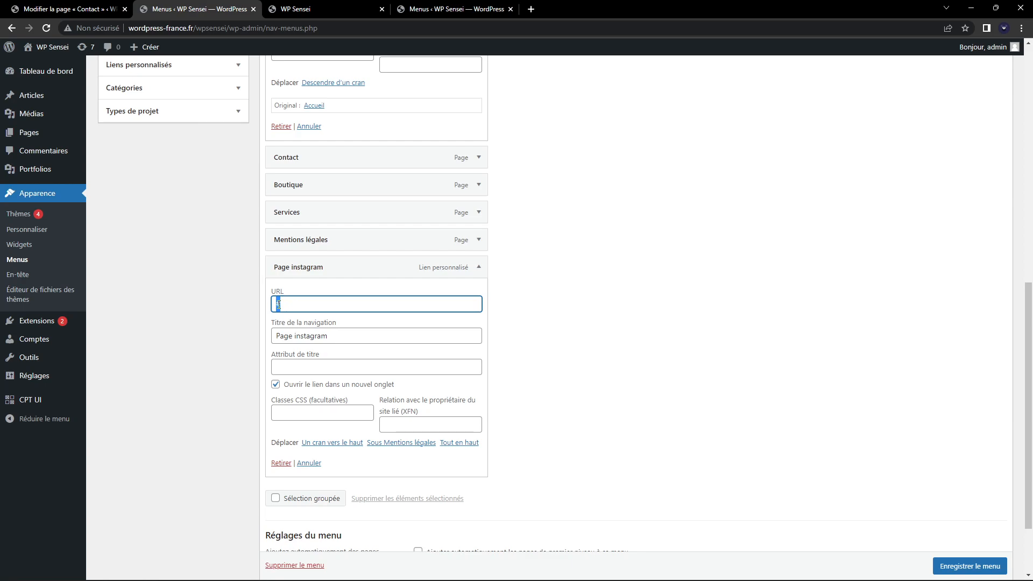
{"action": "left_click", "coordinate": [478, 267]}
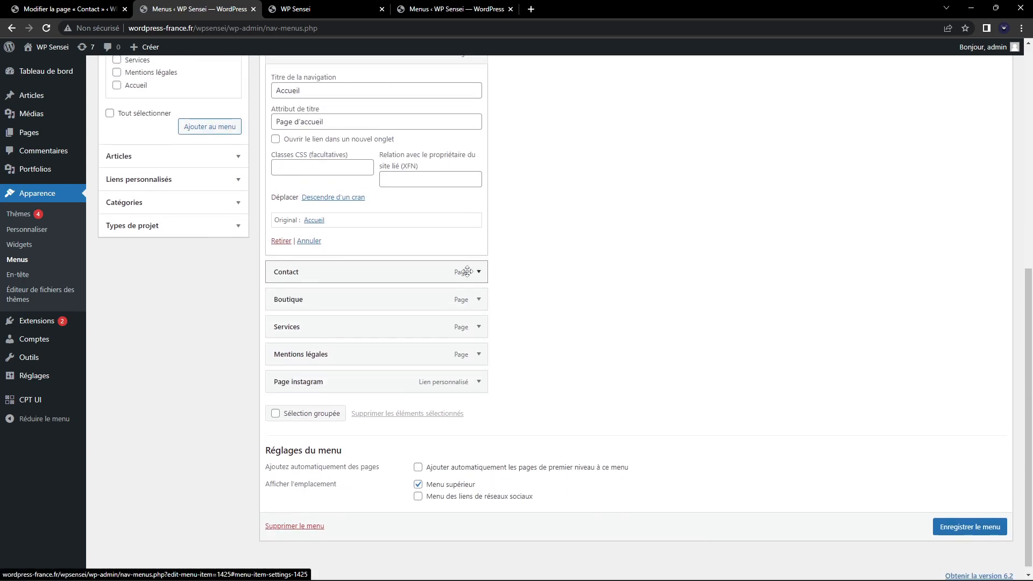
- Set the Accueil item to open in a new tab and save Main menu
{"action": "scroll", "coordinate": [295, 260], "scroll_direction": "up", "scroll_amount": 3}
{"action": "left_click", "coordinate": [277, 294]}
{"action": "left_click", "coordinate": [968, 565]}
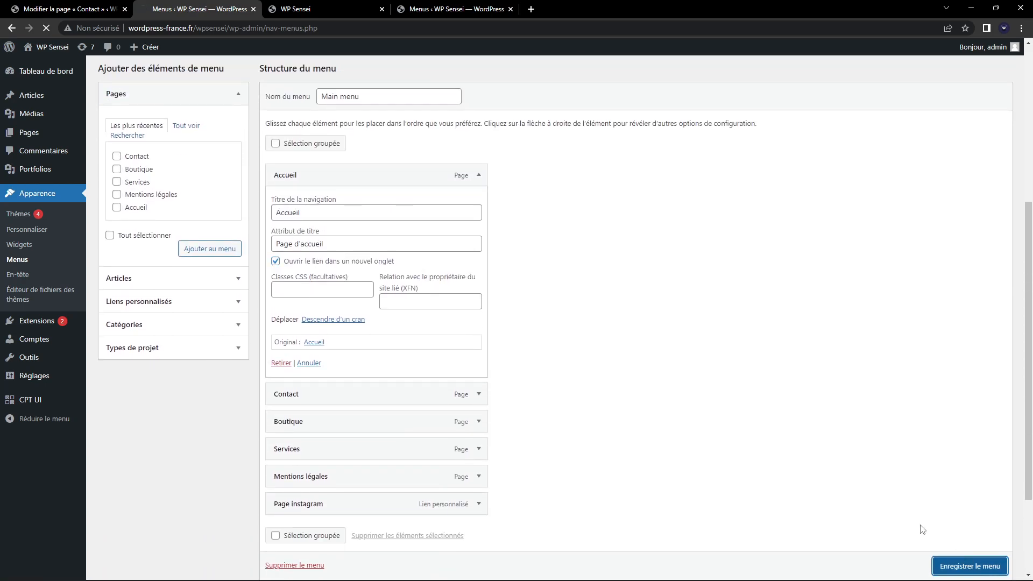
{"action": "left_click", "coordinate": [321, 15]}
{"action": "left_click", "coordinate": [224, 7]}
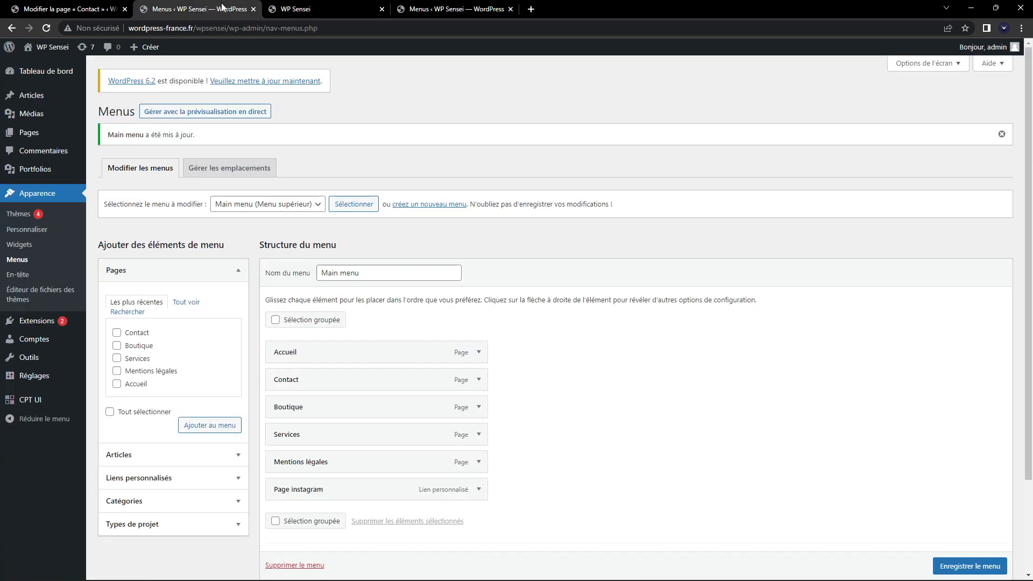
- Test the Accueil link in the home page's navigation for new-tab opening, and return to the menu editor
{"action": "left_click", "coordinate": [313, 12]}
{"action": "left_click", "coordinate": [323, 28]}
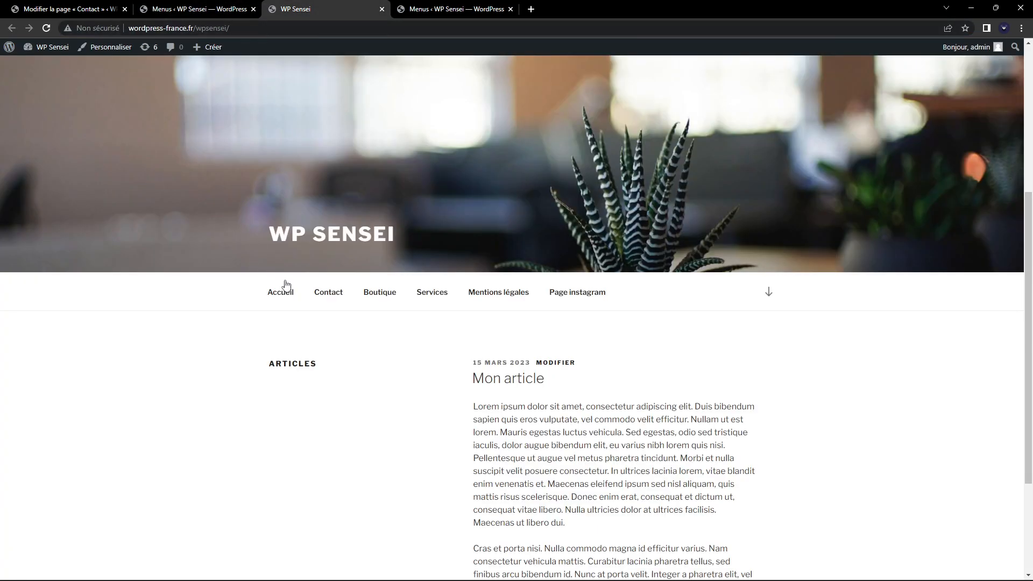
{"action": "left_click", "coordinate": [281, 292]}
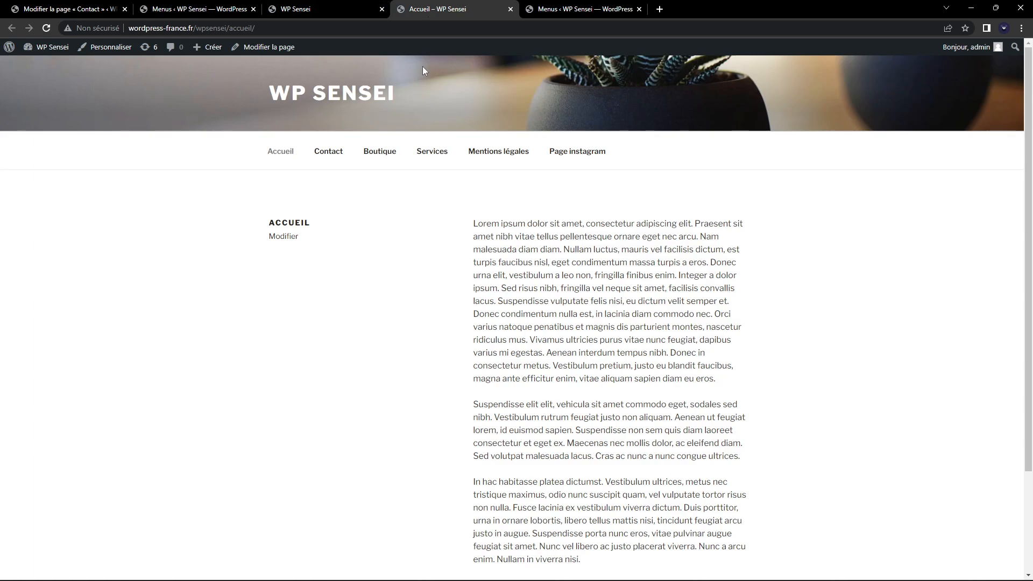
{"action": "left_click", "coordinate": [324, 7]}
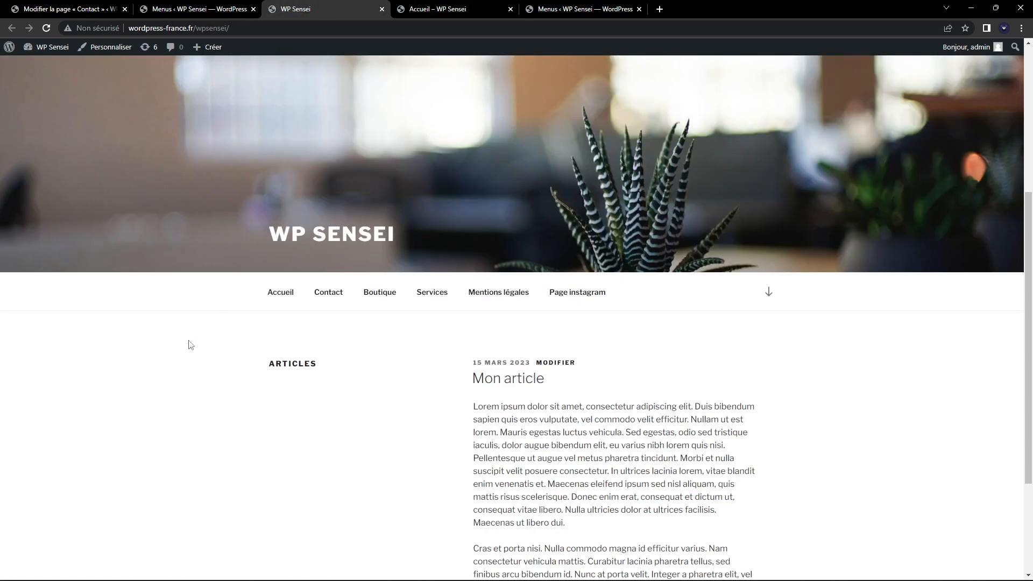
{"action": "left_click", "coordinate": [224, 16]}
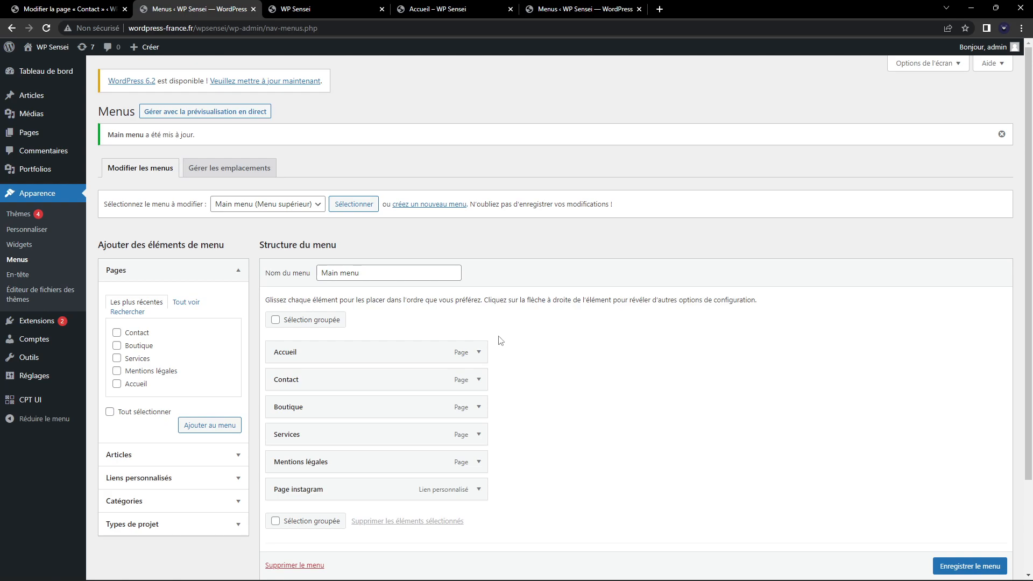
- Examine the Accueil item's advanced fields, including CSS classes, and the screen options that control them
{"action": "left_click", "coordinate": [479, 352]}
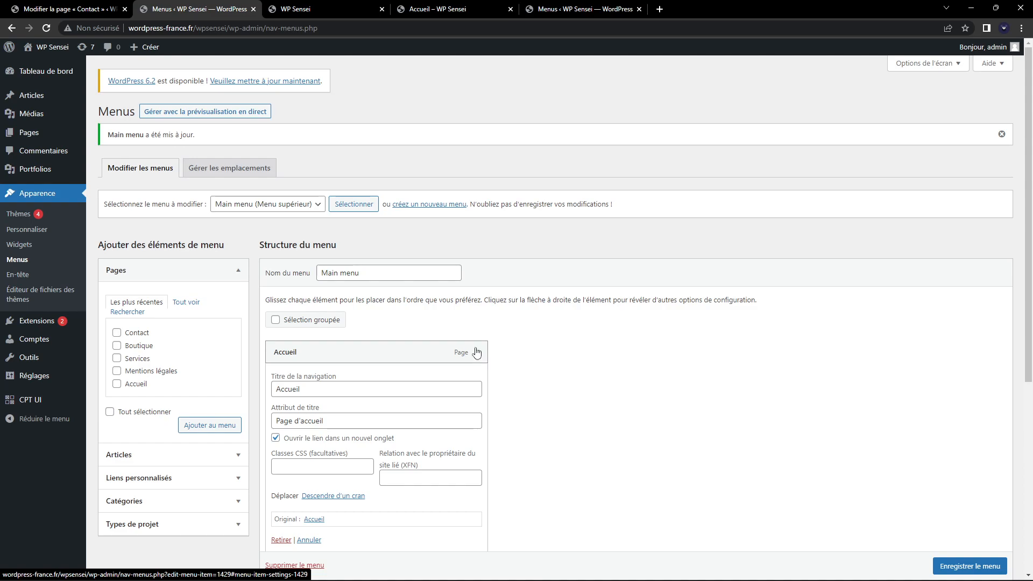
{"action": "left_click", "coordinate": [477, 352]}
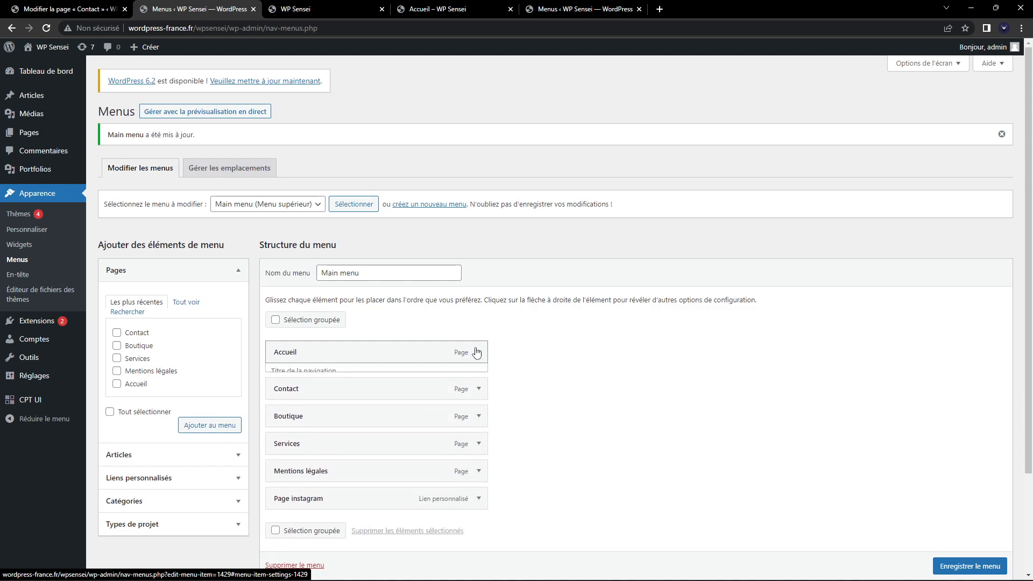
{"action": "left_click", "coordinate": [477, 352]}
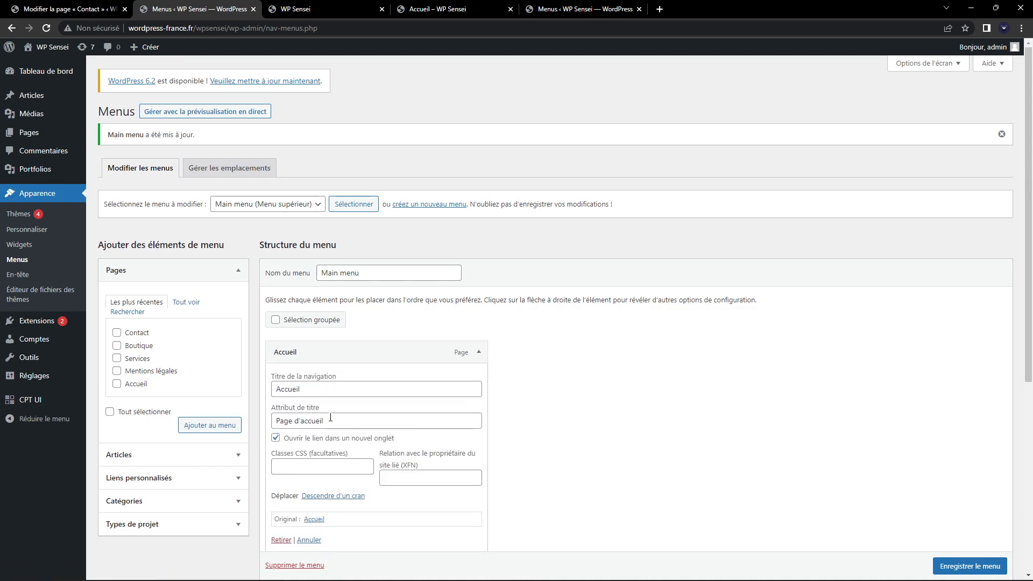
{"action": "left_click", "coordinate": [299, 469]}
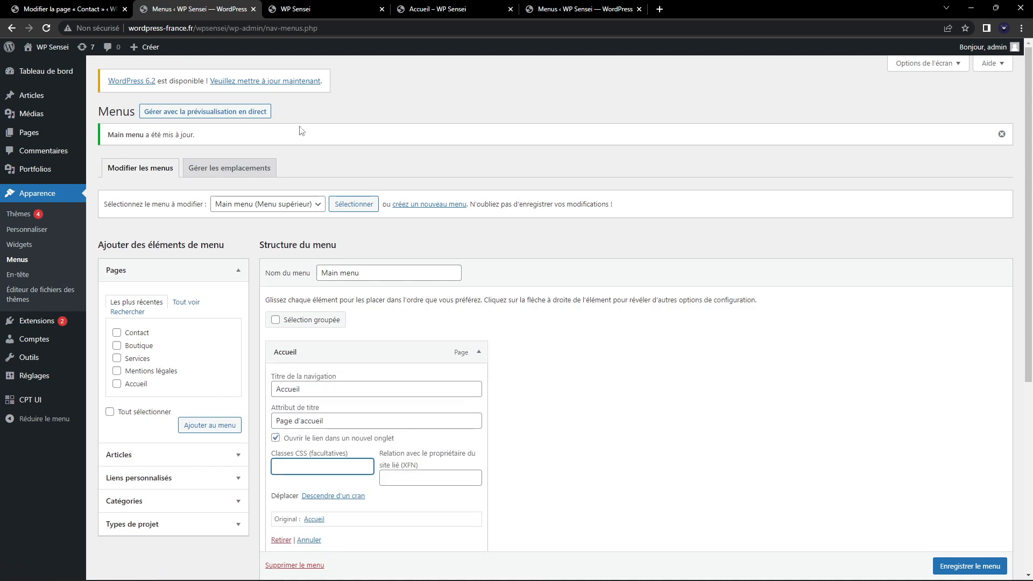
{"action": "left_click", "coordinate": [932, 65]}
{"action": "scroll", "coordinate": [353, 147], "scroll_direction": "down", "scroll_amount": 2}
{"action": "scroll", "coordinate": [353, 147], "scroll_direction": "up", "scroll_amount": 2}
{"action": "left_click", "coordinate": [922, 165]}
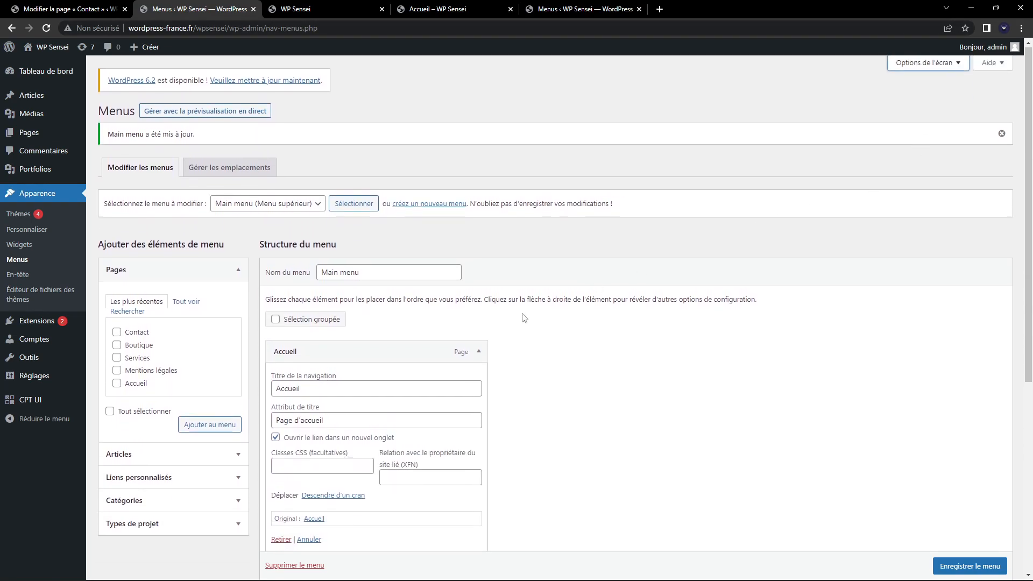
{"action": "scroll", "coordinate": [315, 269], "scroll_direction": "down", "scroll_amount": 4}
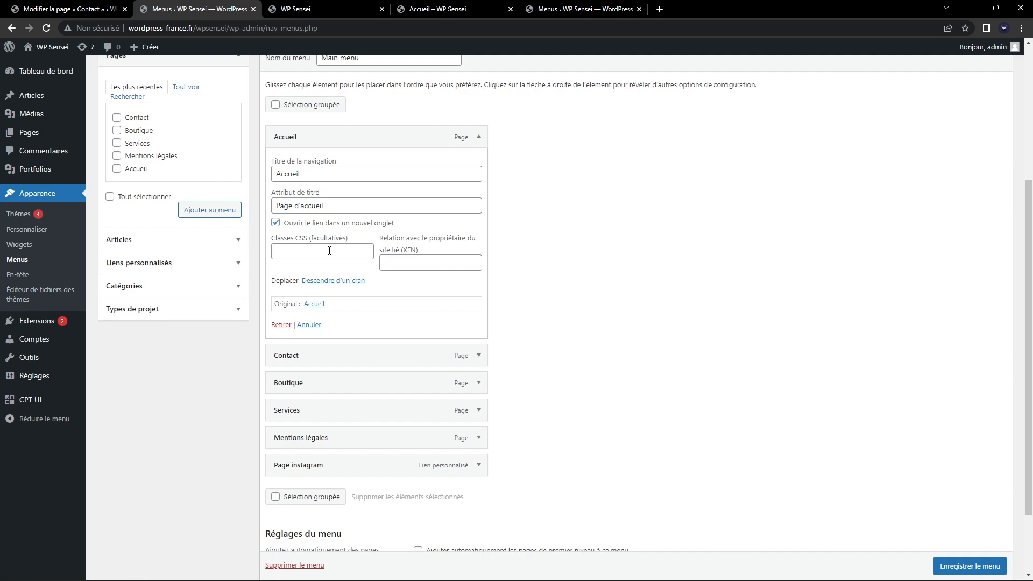
- View the home page's navigation, and check Accueil's CSS classes field against the list of advanced menu properties
{"action": "key", "text": "ctrl+Tab"}
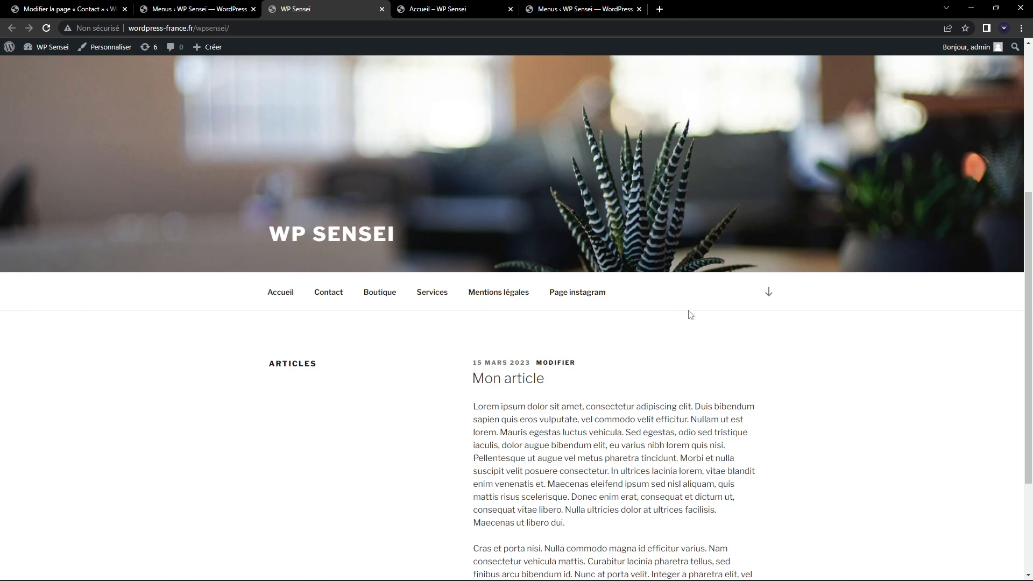
{"action": "left_click", "coordinate": [248, 9]}
{"action": "scroll", "coordinate": [597, 350], "scroll_direction": "down", "scroll_amount": 3}
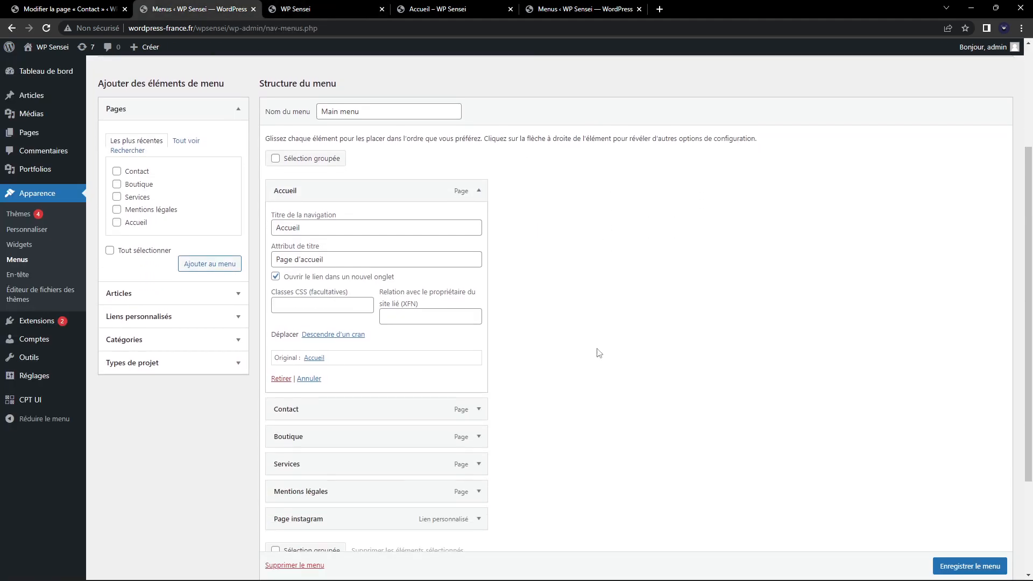
{"action": "left_click", "coordinate": [355, 305]}
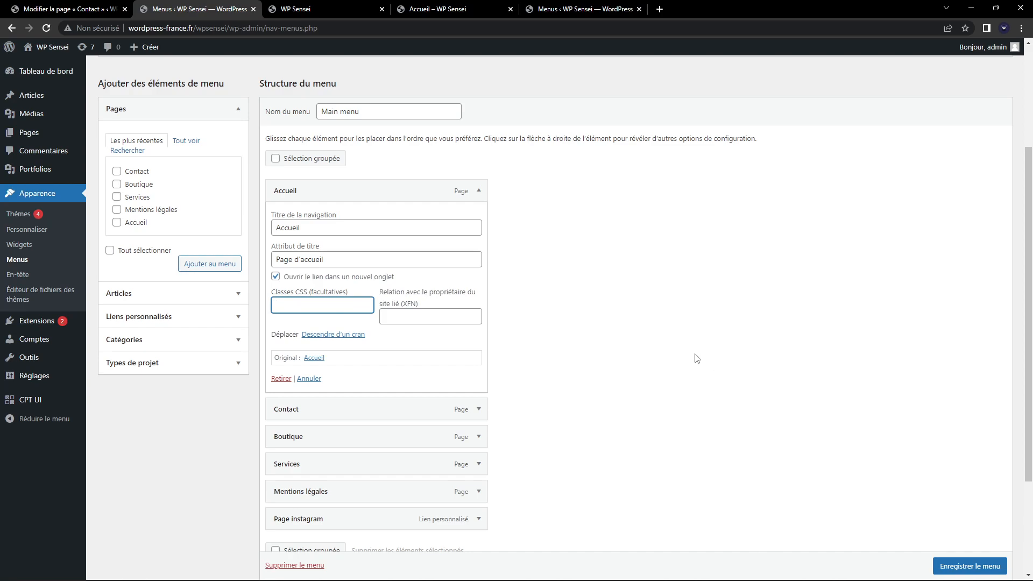
{"action": "key", "text": "Return"}
{"action": "scroll", "coordinate": [539, 377], "scroll_direction": "up", "scroll_amount": 2}
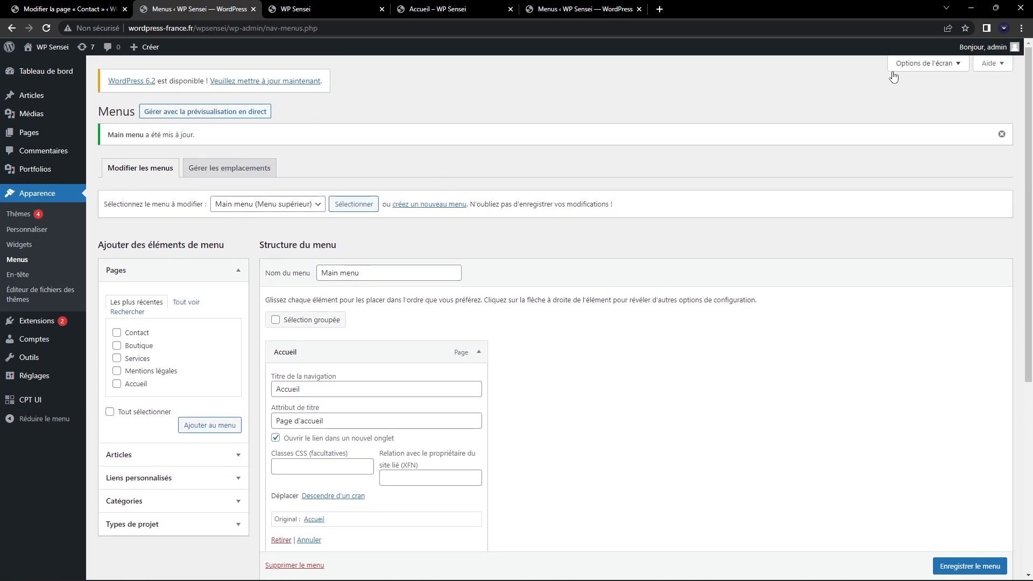
{"action": "left_click", "coordinate": [926, 67]}
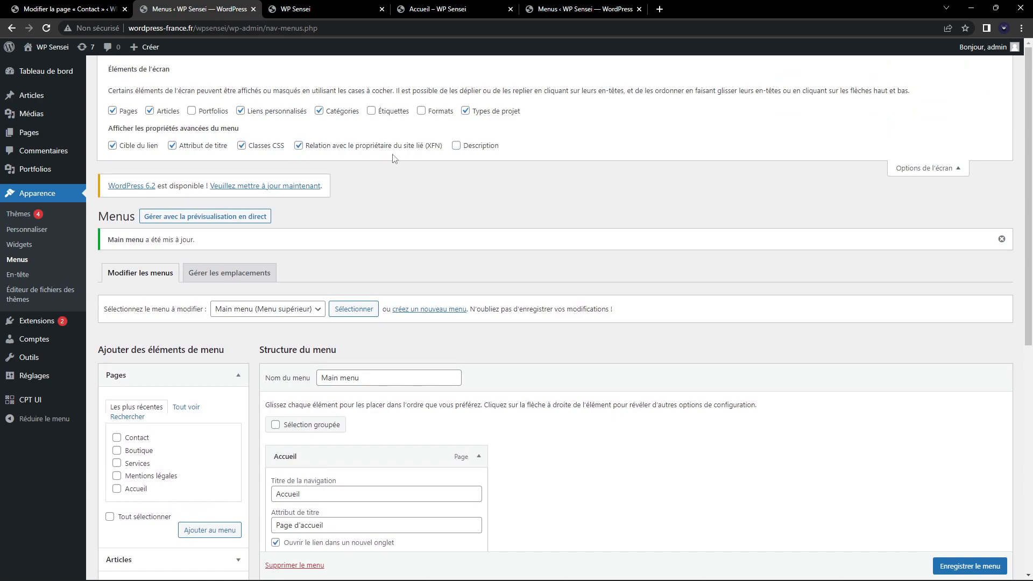
{"action": "left_click", "coordinate": [922, 169]}
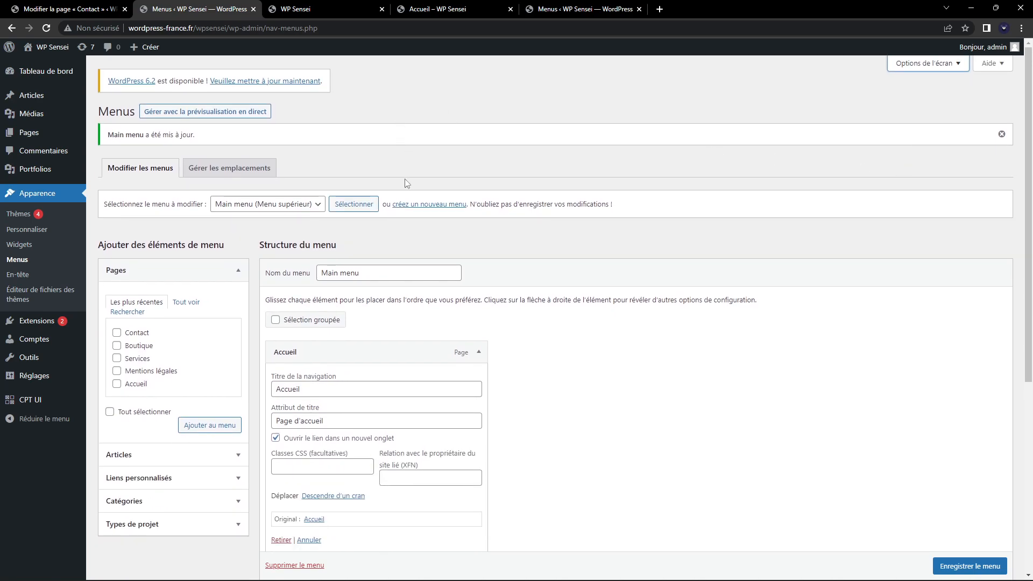
- Set the Mentions légales item's link relationship (XFN) to "nofollow" and save Main menu
{"action": "scroll", "coordinate": [416, 178], "scroll_direction": "down", "scroll_amount": 1}
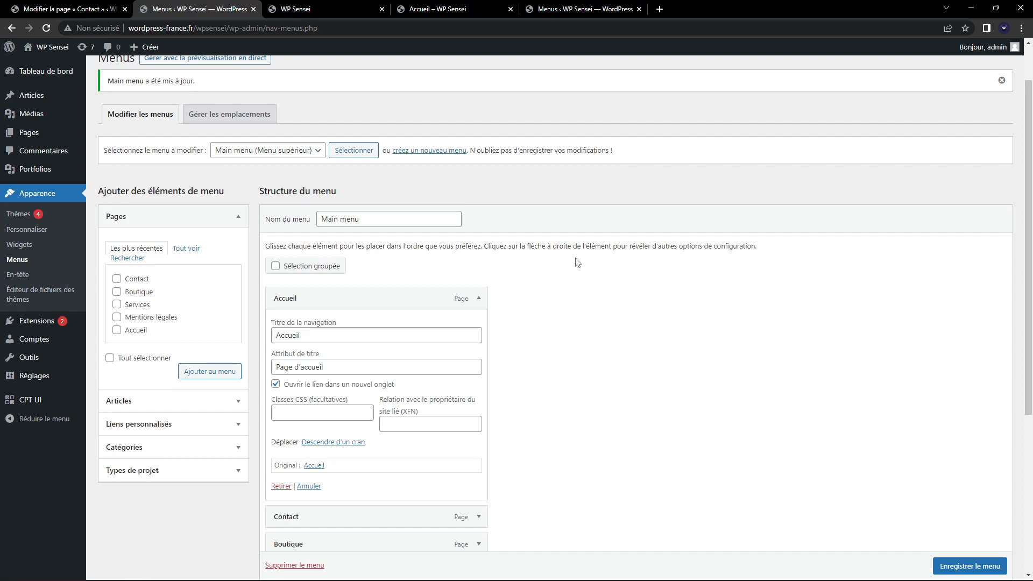
{"action": "scroll", "coordinate": [514, 290], "scroll_direction": "down", "scroll_amount": 1}
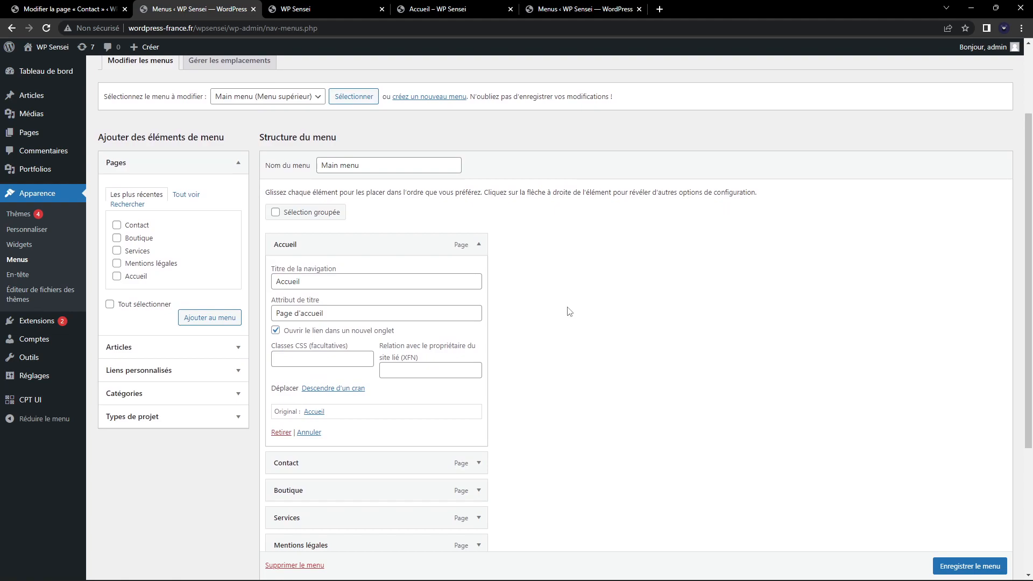
{"action": "scroll", "coordinate": [570, 311], "scroll_direction": "down", "scroll_amount": 4}
{"action": "left_click", "coordinate": [476, 347]}
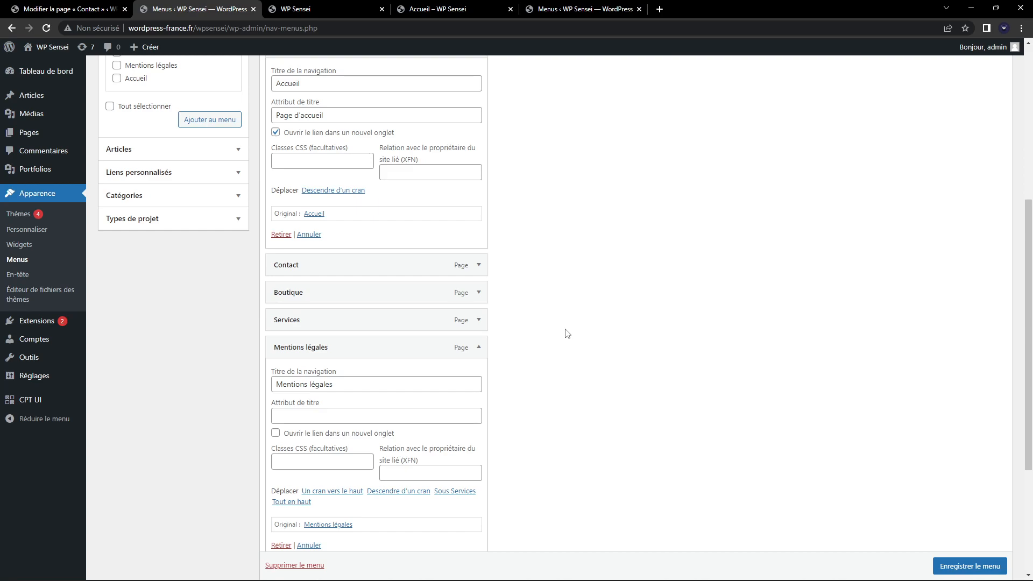
{"action": "scroll", "coordinate": [568, 334], "scroll_direction": "down", "scroll_amount": 1}
{"action": "left_click", "coordinate": [439, 418]}
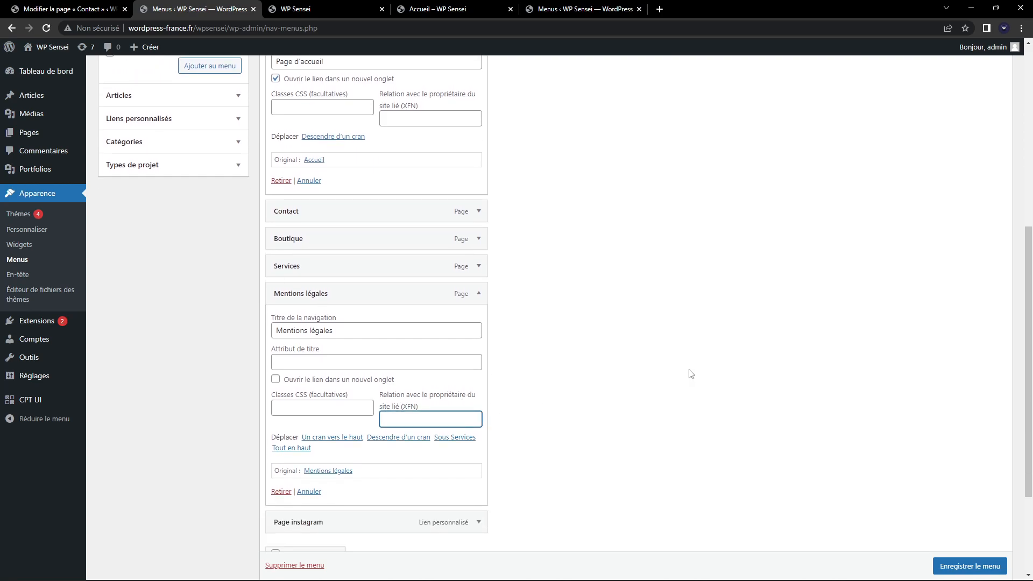
{"action": "scroll", "coordinate": [692, 374], "scroll_direction": "down", "scroll_amount": 1}
{"action": "type", "text": "nofollow"}
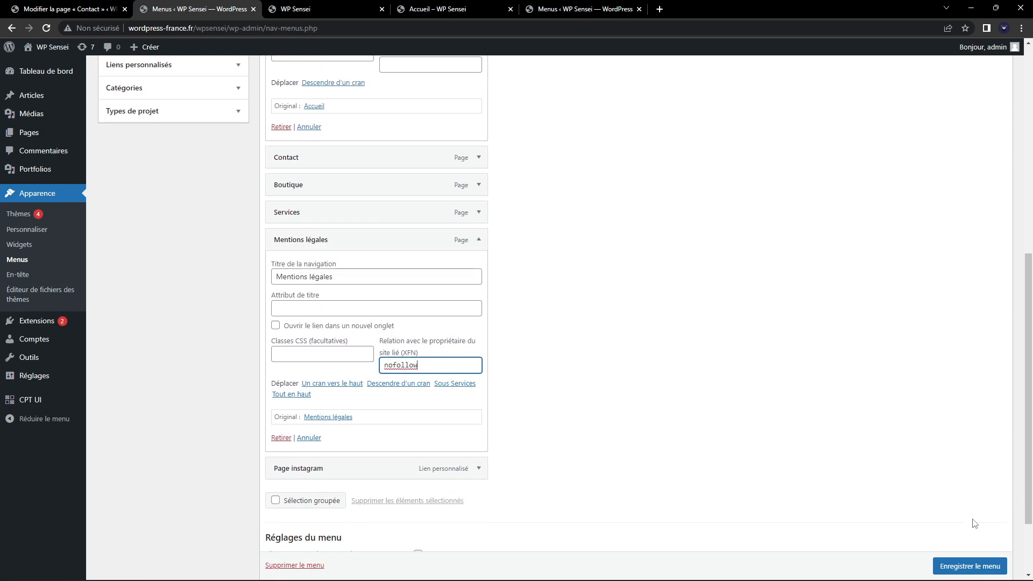
{"action": "left_click", "coordinate": [974, 567]}
- Inspect the HTML of the Mentions légales link in the home page's navigation for its rel attribute
{"action": "left_click", "coordinate": [376, 15]}
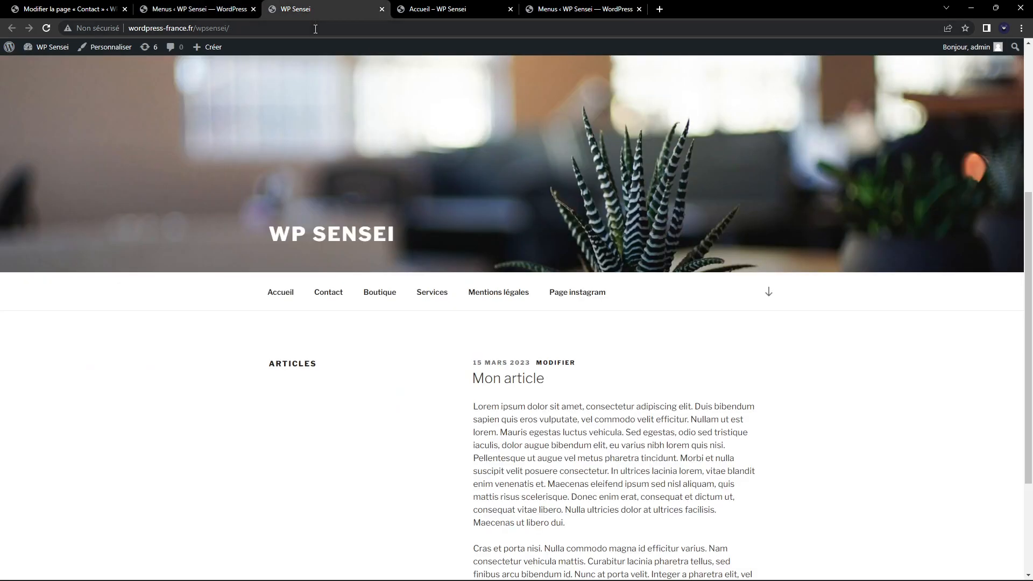
{"action": "right_click", "coordinate": [511, 292]}
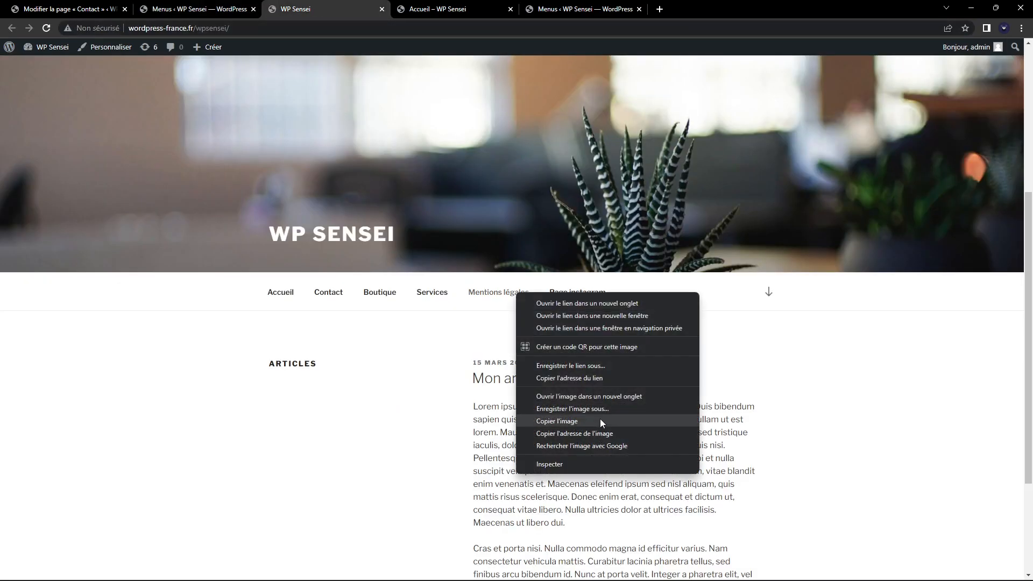
{"action": "left_click", "coordinate": [582, 462]}
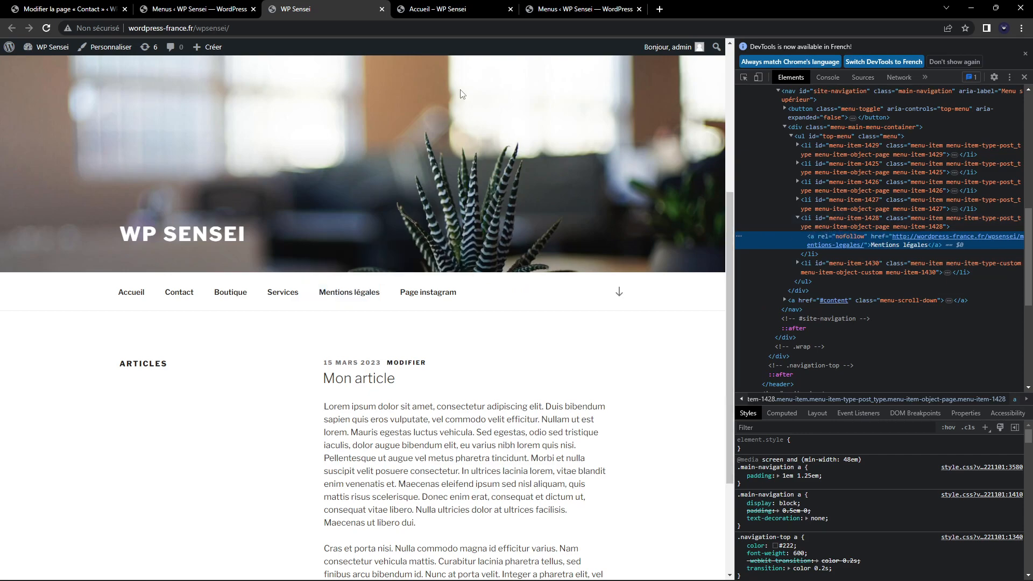
- Reopen the Mentions légales item's settings in the menu editor and review its advanced fields and the screen options
{"action": "left_click", "coordinate": [205, 9]}
{"action": "left_click", "coordinate": [479, 462]}
{"action": "scroll", "coordinate": [582, 395], "scroll_direction": "down", "scroll_amount": 2}
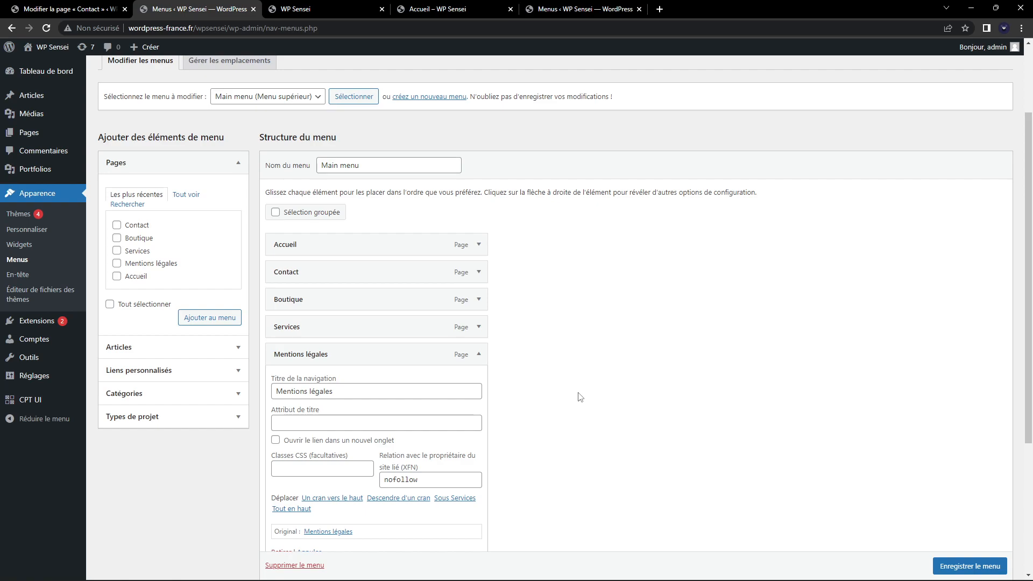
{"action": "scroll", "coordinate": [570, 397], "scroll_direction": "up", "scroll_amount": 2}
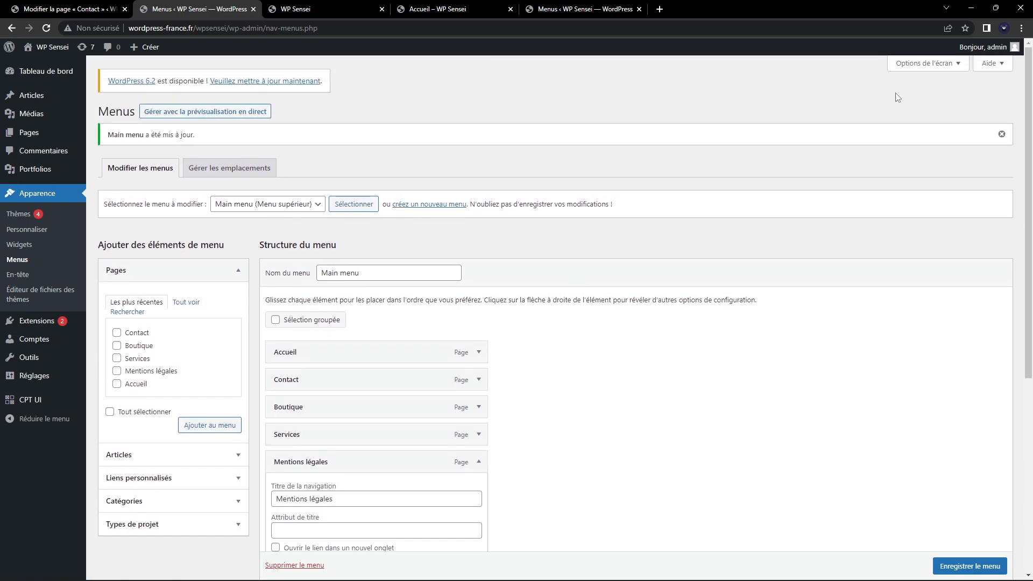
{"action": "left_click", "coordinate": [925, 63]}
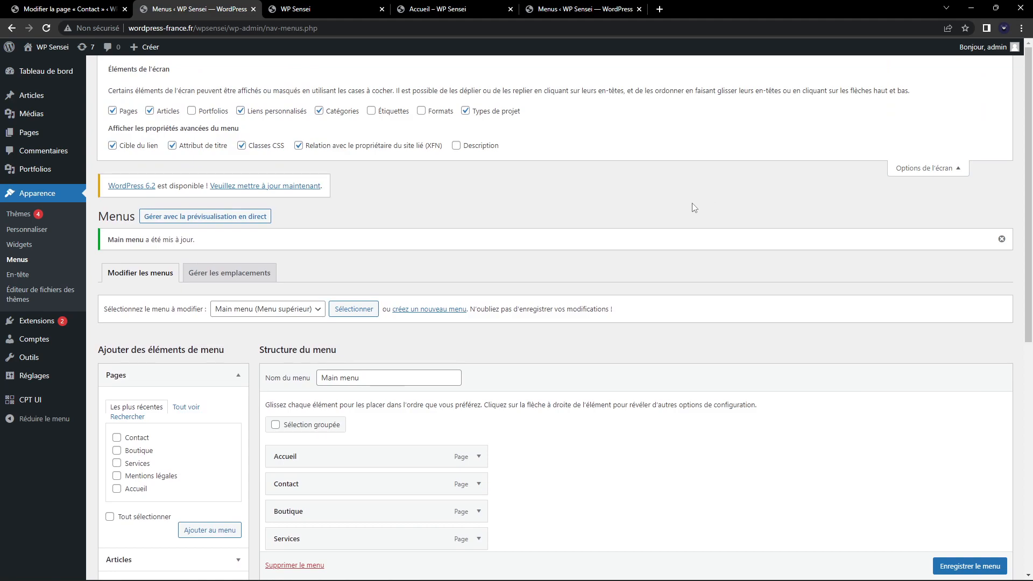
{"action": "left_click", "coordinate": [924, 168]}
{"action": "scroll", "coordinate": [659, 225], "scroll_direction": "down", "scroll_amount": 3}
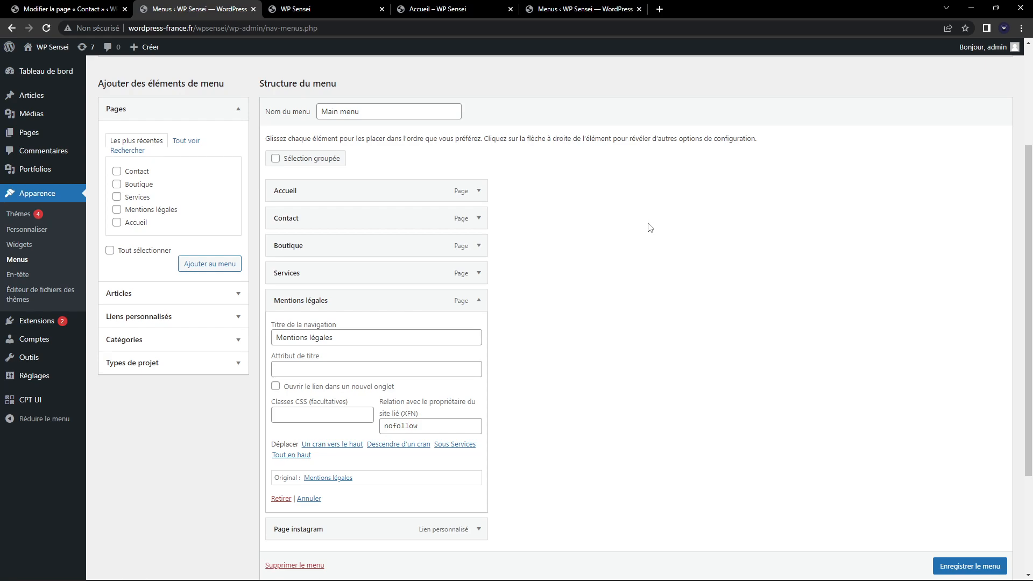
{"action": "double_click", "coordinate": [428, 426]}
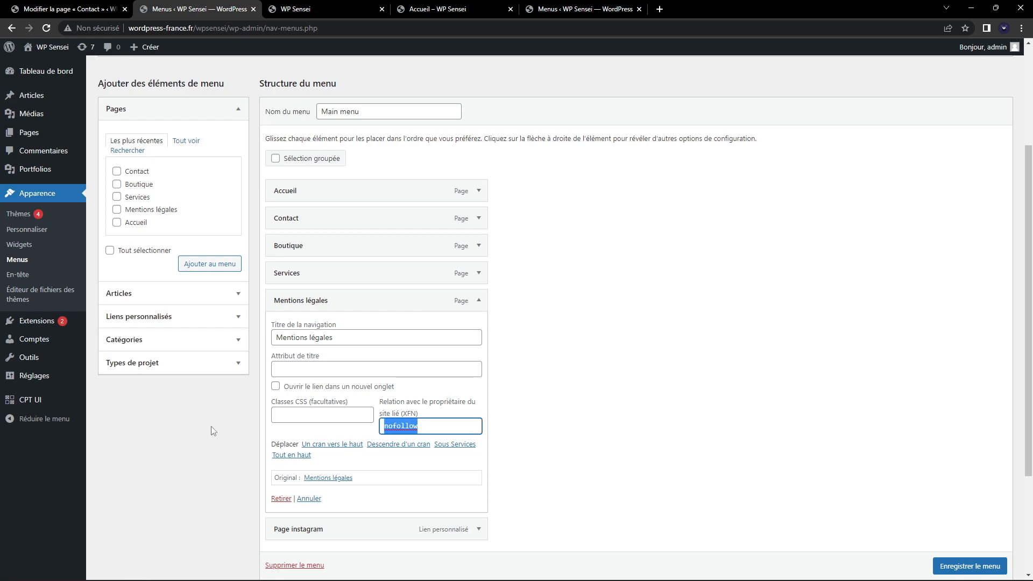
{"action": "left_click", "coordinate": [393, 369]}
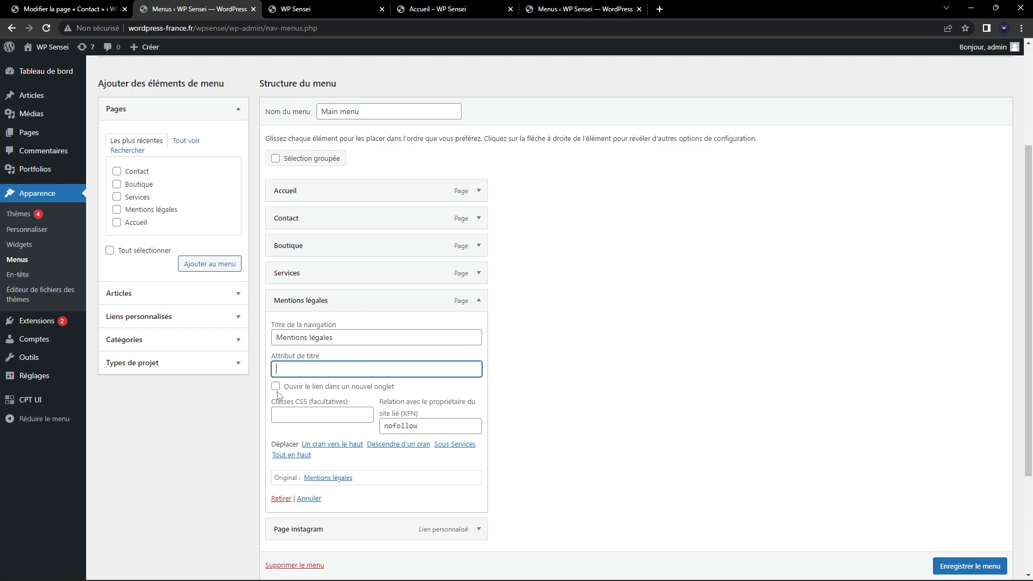
{"action": "left_click", "coordinate": [273, 415]}
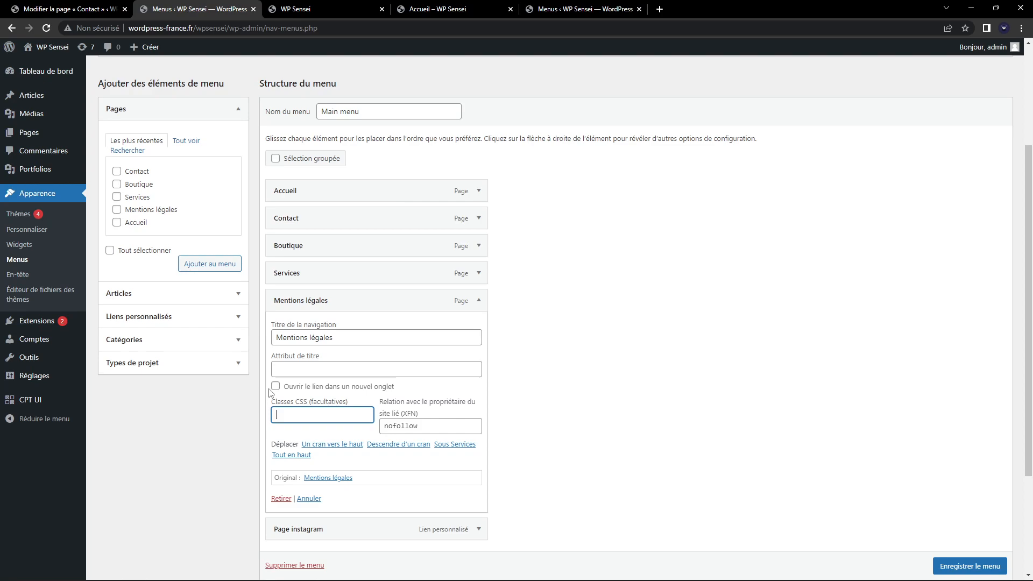
{"action": "type", "text": "monlien"}
{"action": "type", "text": "special"}
{"action": "key", "text": "ctrl+a"}
{"action": "key", "text": "BackSpace"}
- Expand the Contact menu item and set its CSS class to "monliencontact"
{"action": "scroll", "coordinate": [487, 385], "scroll_direction": "down", "scroll_amount": 3}
{"action": "scroll", "coordinate": [430, 360], "scroll_direction": "up", "scroll_amount": 4}
{"action": "left_click", "coordinate": [492, 281]}
{"action": "left_click", "coordinate": [479, 279]}
{"action": "left_click", "coordinate": [323, 393]}
{"action": "type", "text": "monliencontact"}
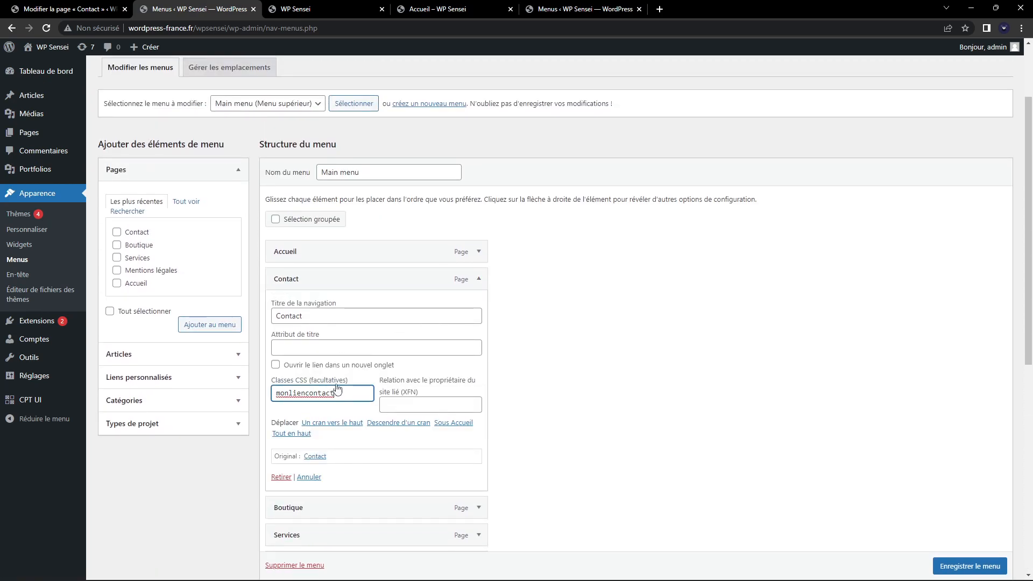